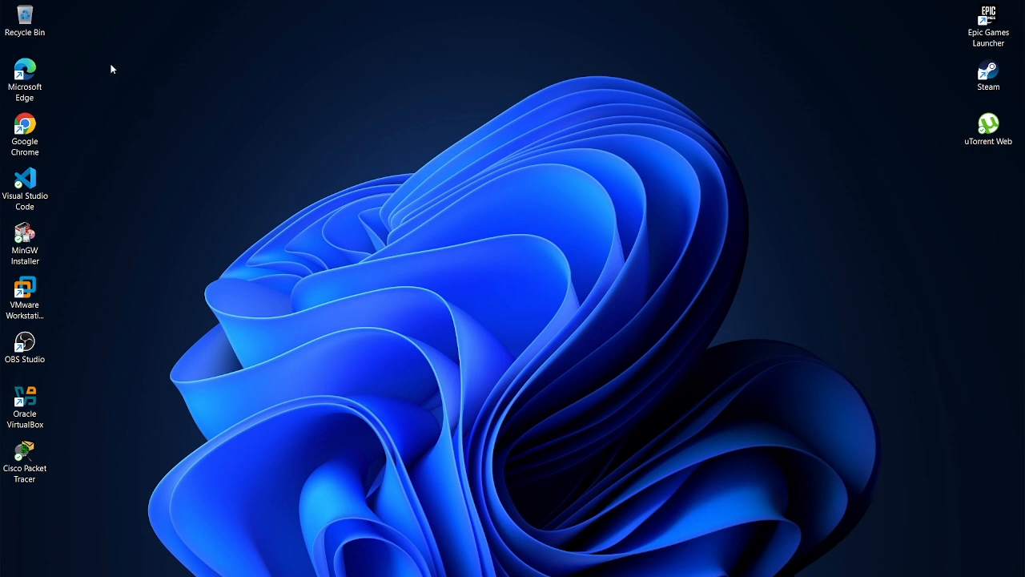
pyautogui.moveTo(111, 64); pyautogui.dragTo(945, 536)
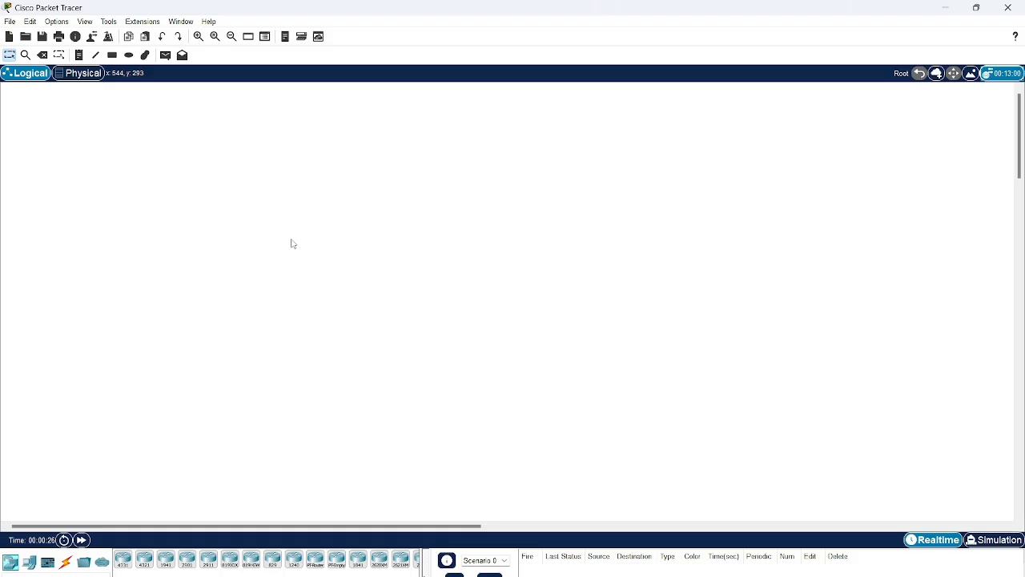
pyautogui.moveTo(217, 176); pyautogui.dragTo(891, 464)
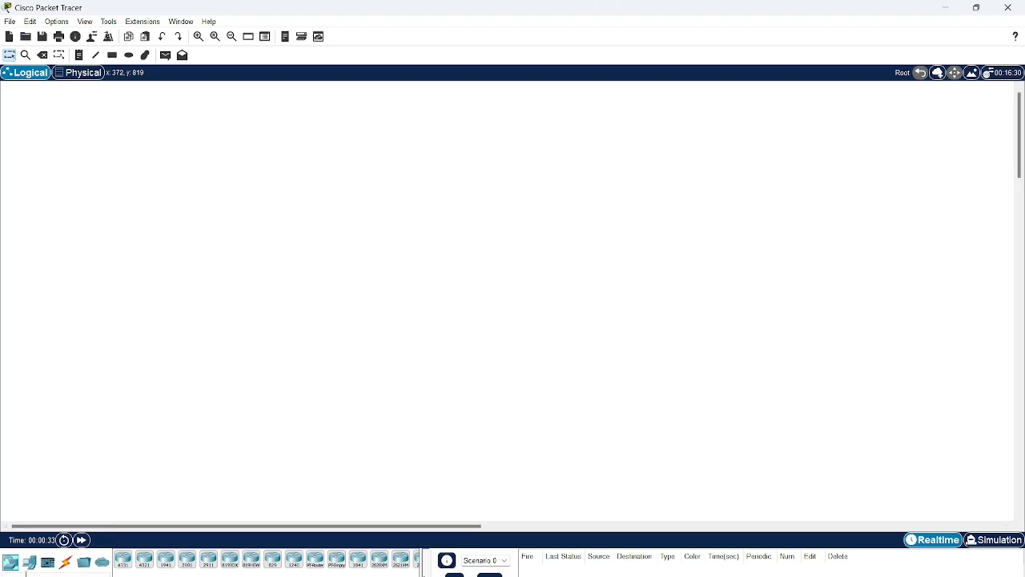
# Step: Place a 2960 switch in the empty workspace and move it to the middle
pyautogui.click(10, 562)
pyautogui.click(29, 575)
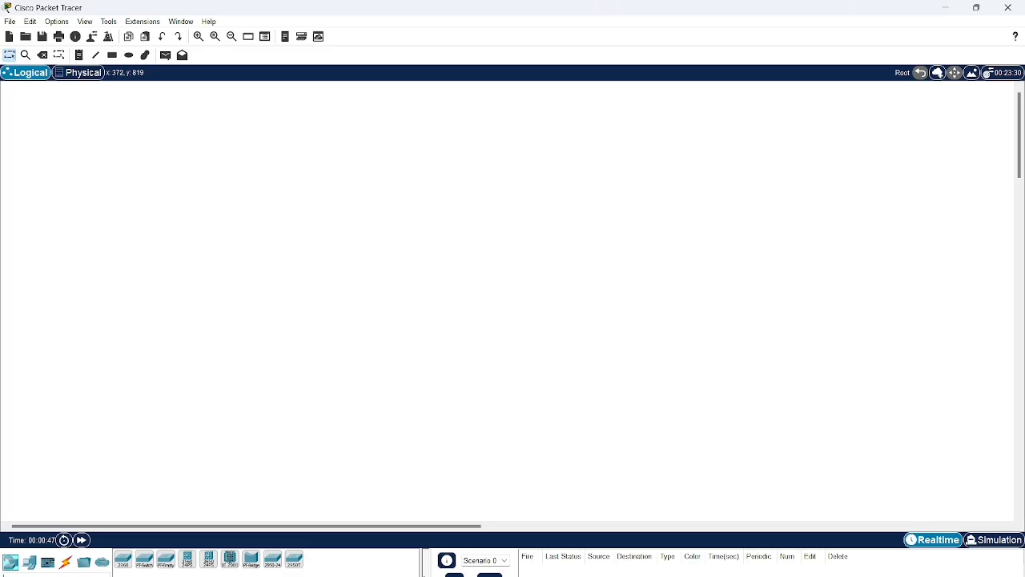
pyautogui.click(123, 559)
pyautogui.click(427, 255)
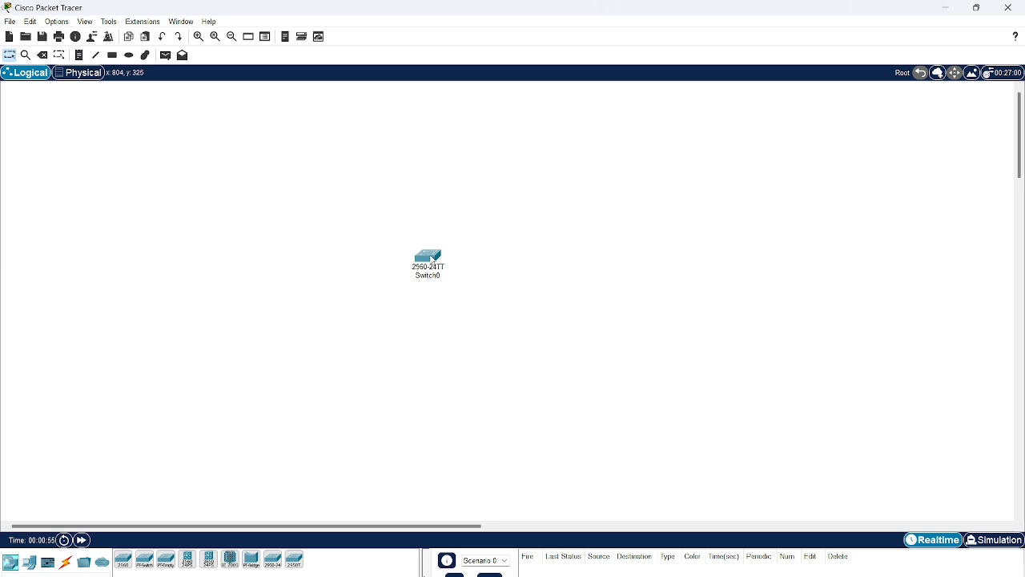
pyautogui.moveTo(432, 259); pyautogui.dragTo(506, 274)
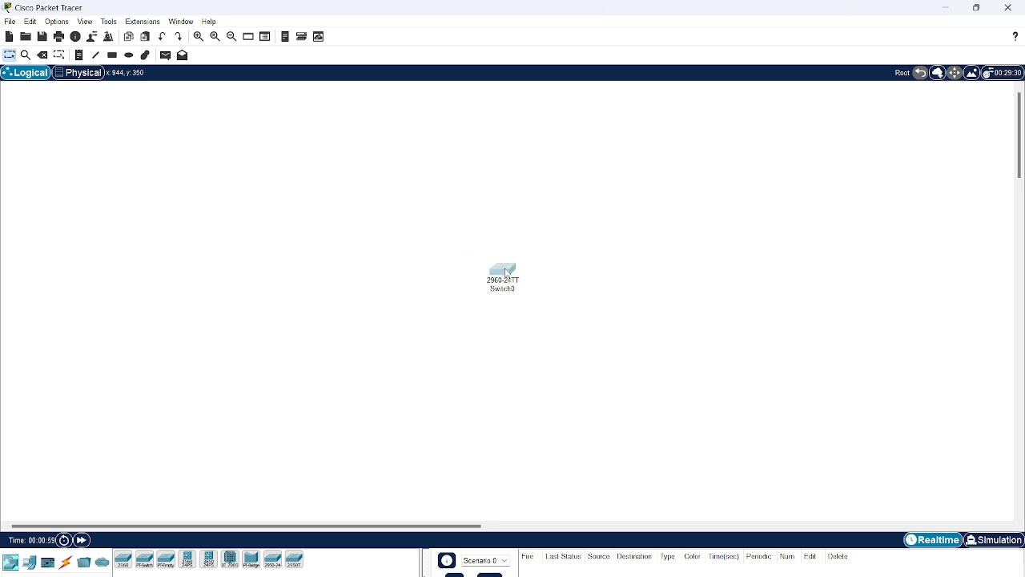
# Step: Add three PCs in a row above the switch, spaced from its left side to its right side
pyautogui.click(31, 565)
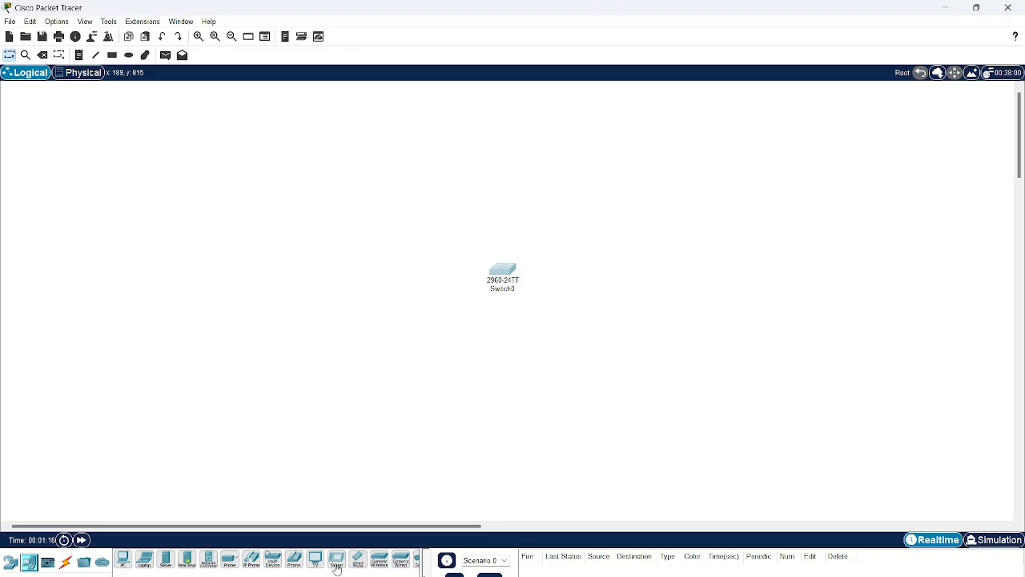
pyautogui.click(125, 560)
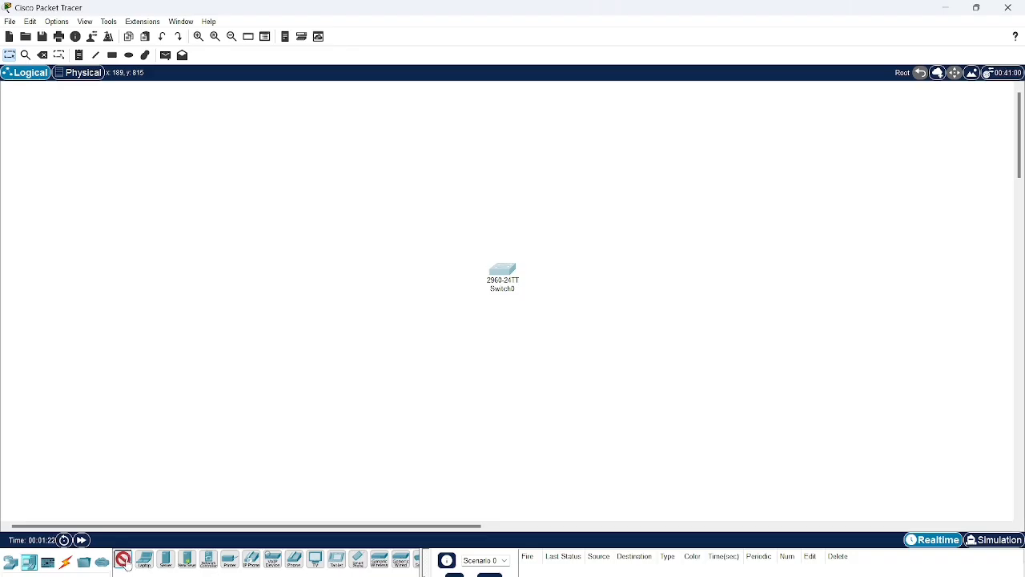
pyautogui.click(351, 151)
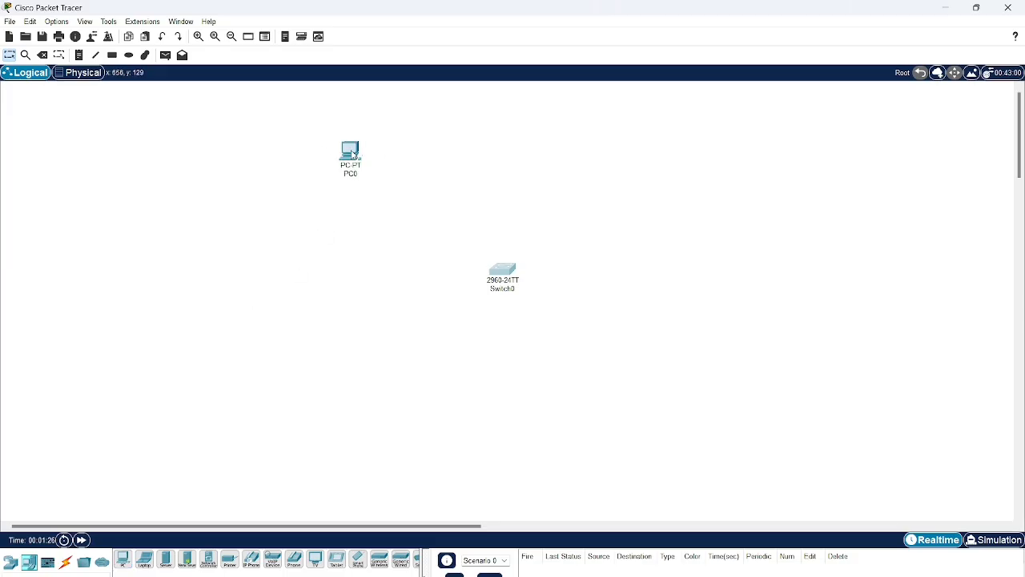
pyautogui.click(124, 559)
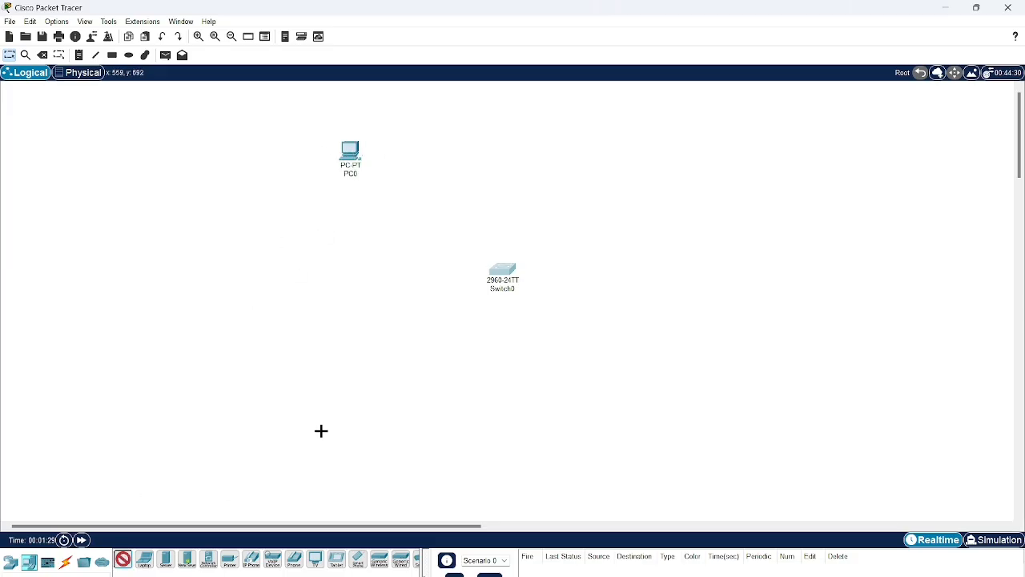
pyautogui.click(488, 158)
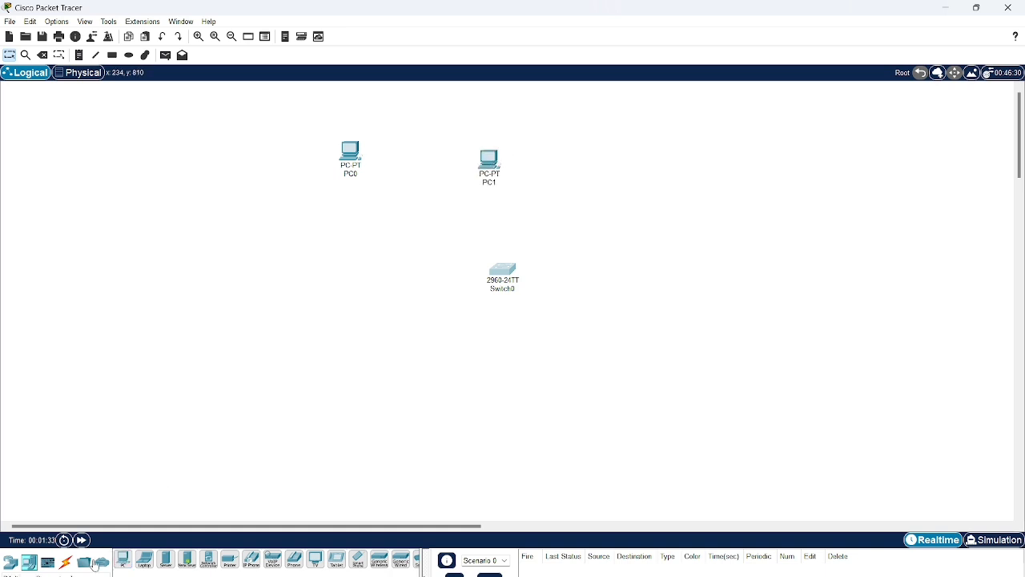
pyautogui.click(122, 560)
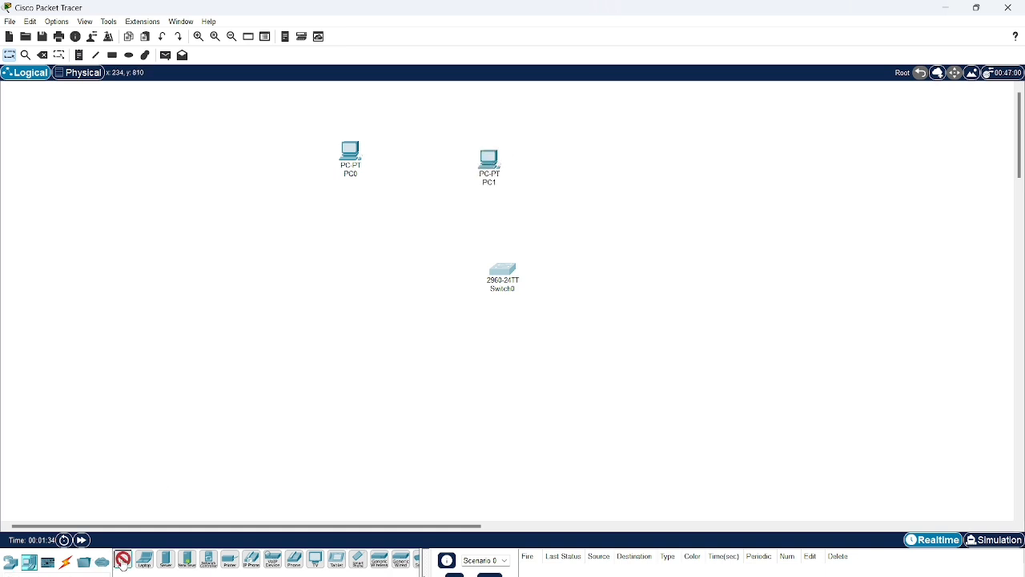
pyautogui.click(656, 153)
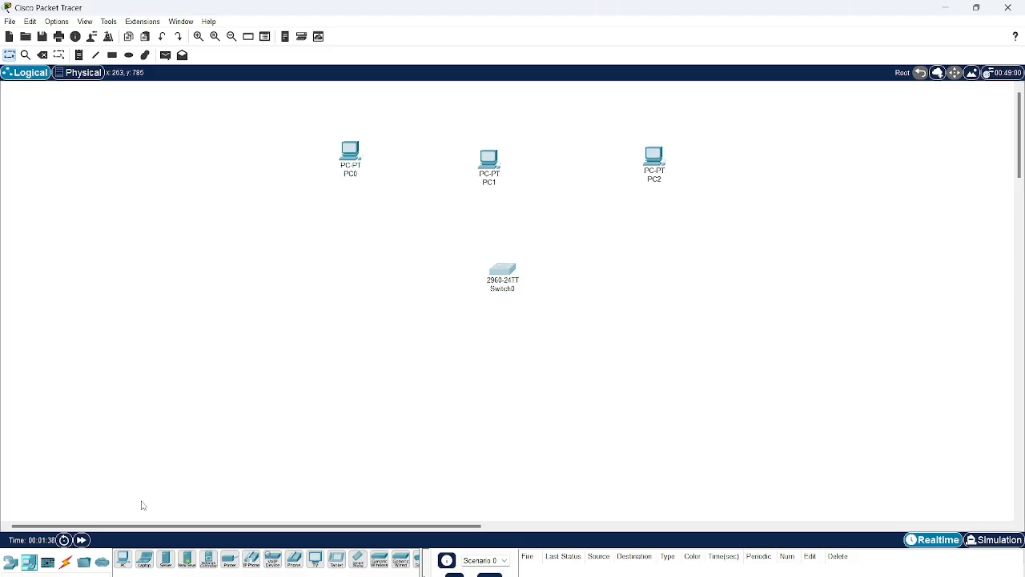
# Step: Add five more PCs around the switch: one to its left, three in a row below and one to its right
pyautogui.click(123, 560)
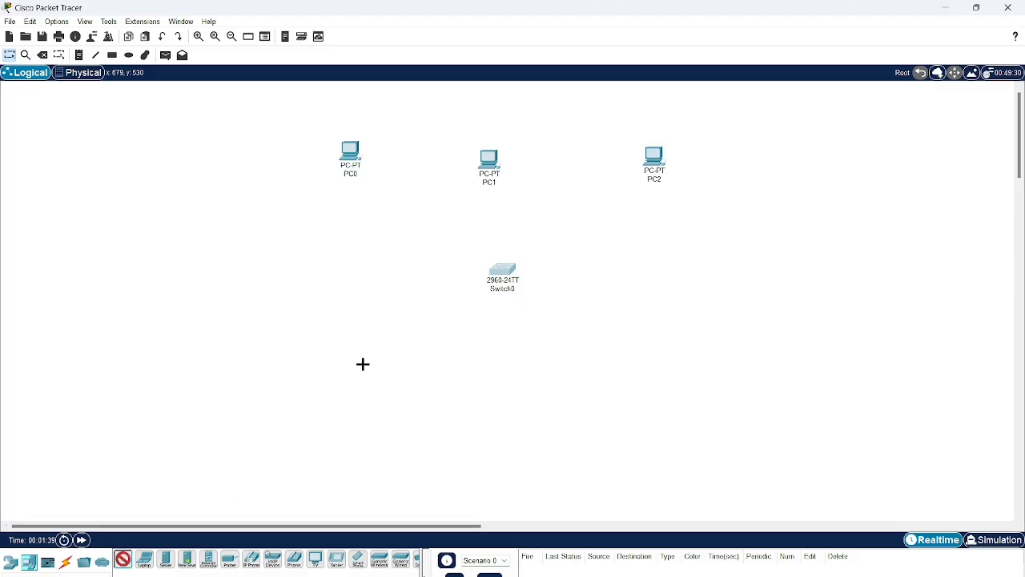
pyautogui.click(356, 290)
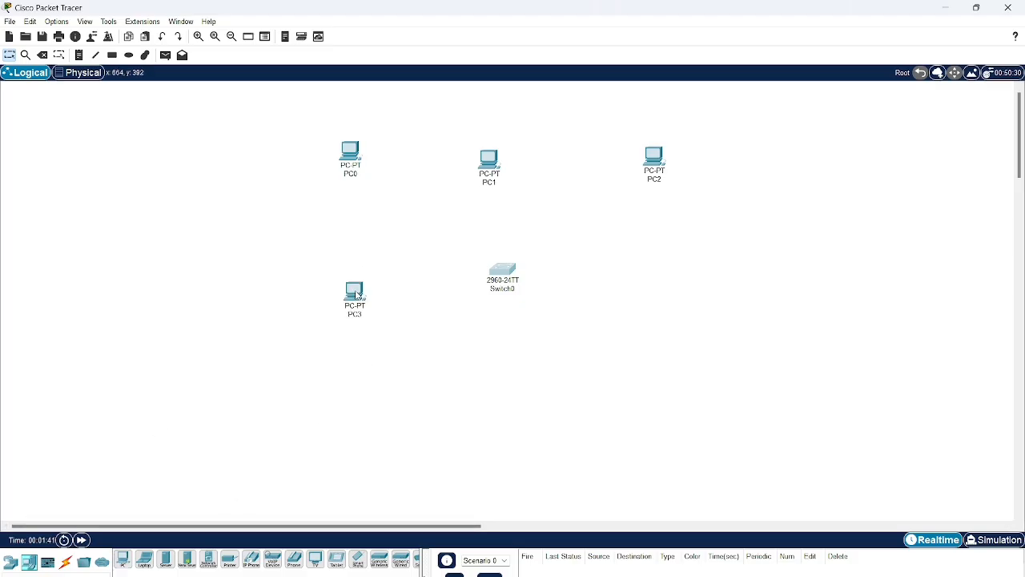
pyautogui.click(122, 562)
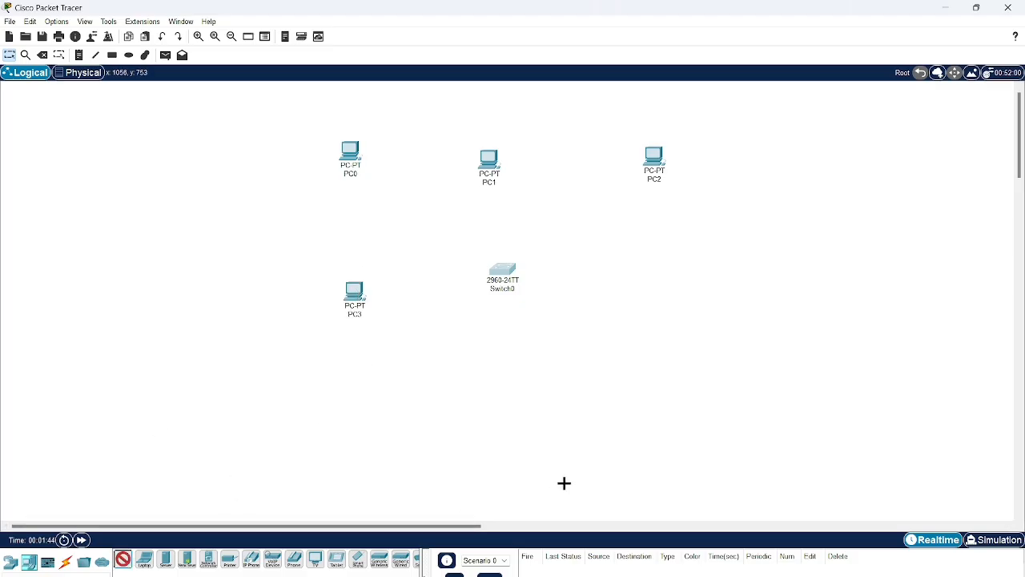
pyautogui.click(356, 429)
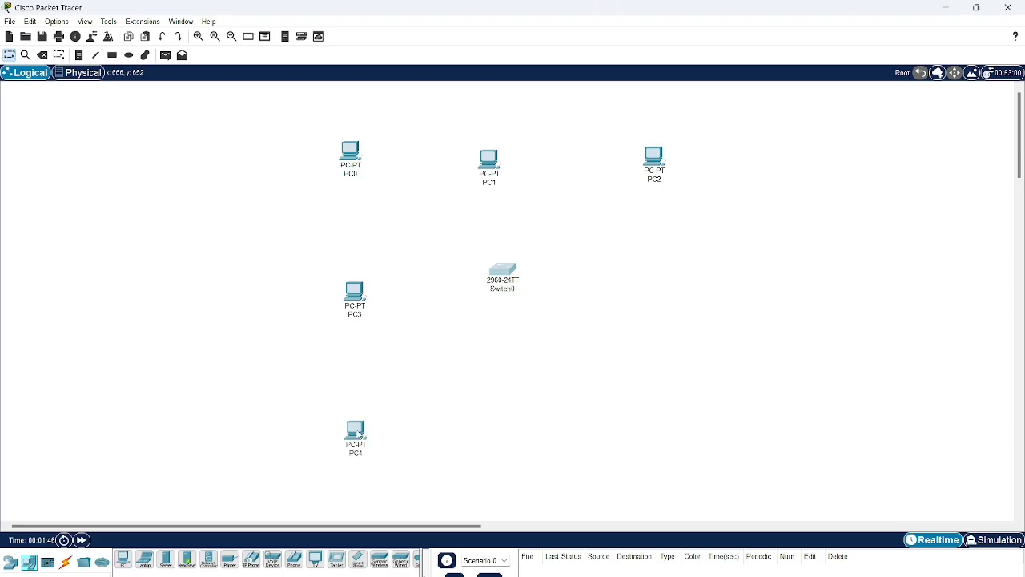
pyautogui.click(122, 560)
pyautogui.click(531, 424)
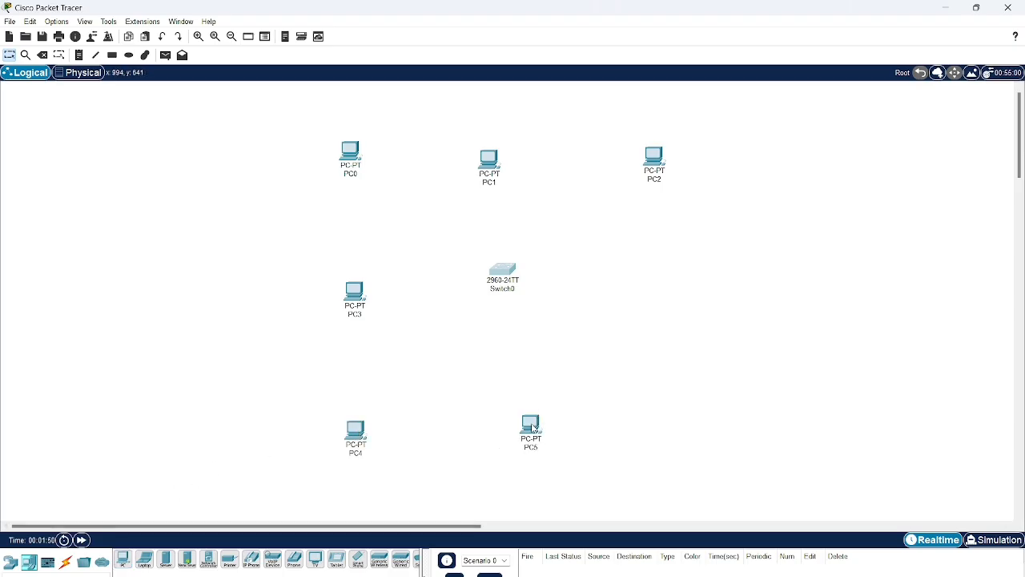
pyautogui.click(122, 560)
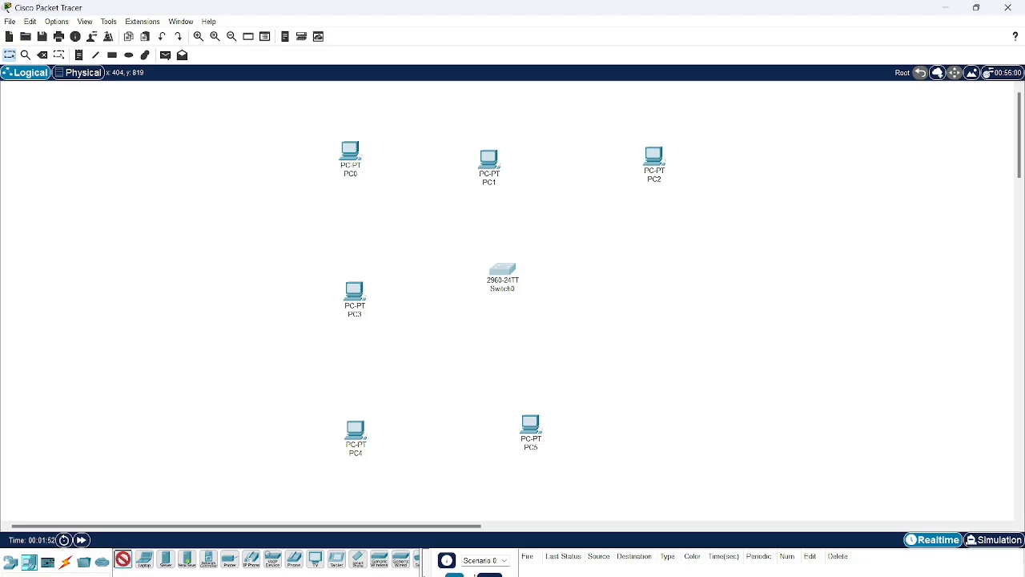
pyautogui.click(680, 430)
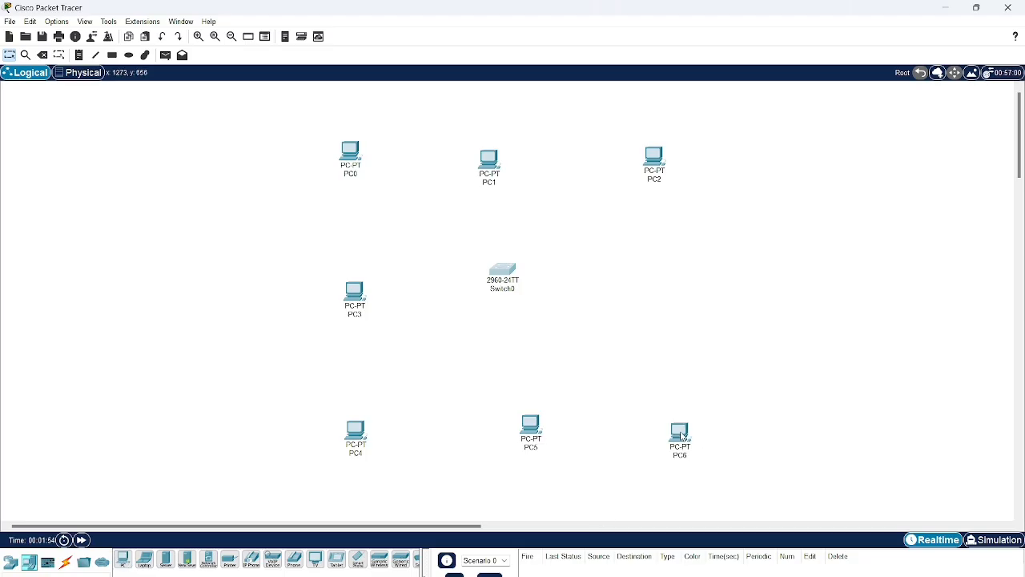
pyautogui.click(122, 560)
pyautogui.click(678, 294)
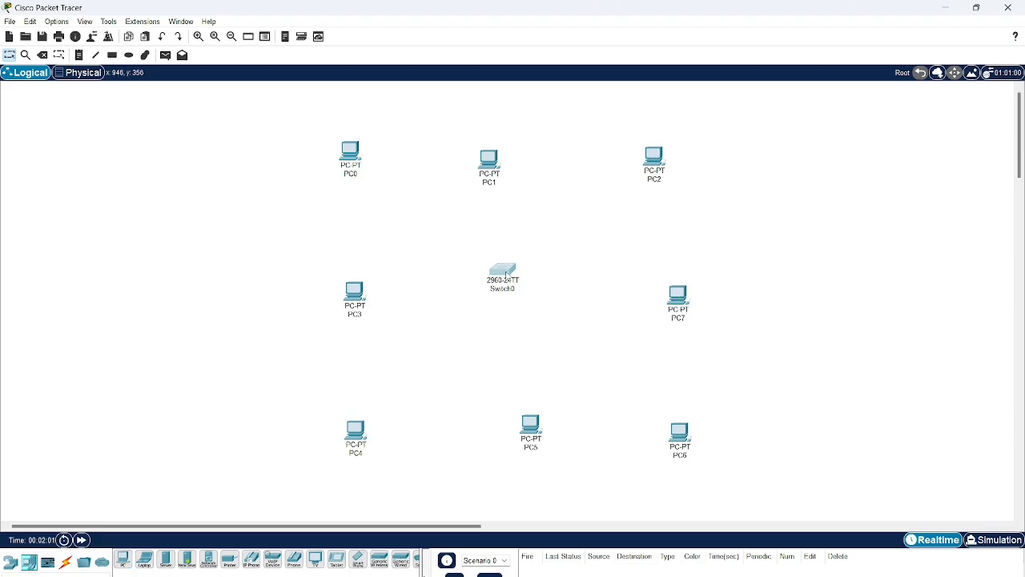
# Step: Centre the switch among the PCs and nudge PC1, PC2, PC0 and PC3 so the devices line up in even rows and columns
pyautogui.moveTo(511, 276); pyautogui.dragTo(515, 297)
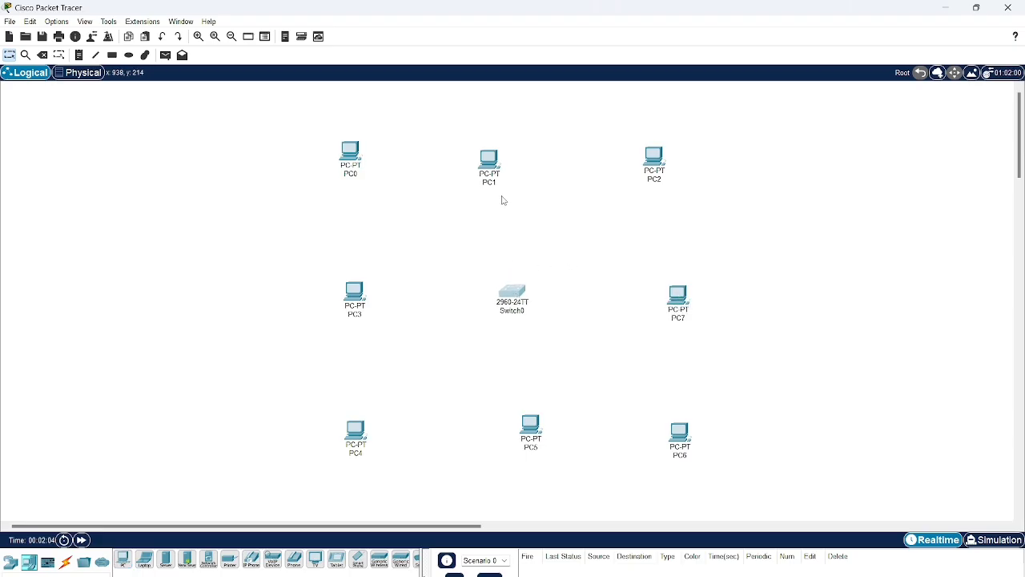
pyautogui.click(485, 159)
pyautogui.moveTo(485, 158); pyautogui.dragTo(502, 154)
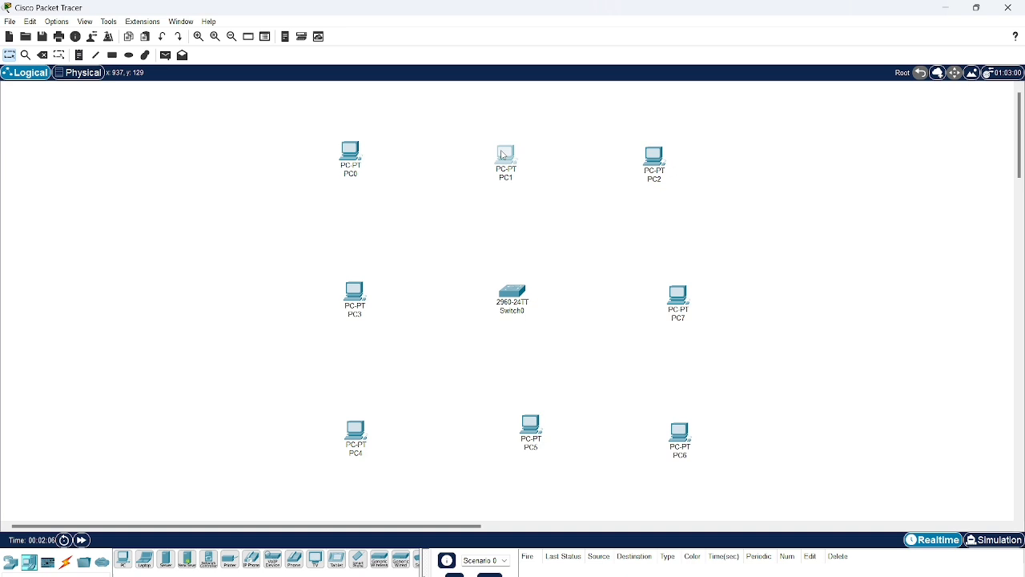
pyautogui.click(650, 165)
pyautogui.moveTo(651, 165); pyautogui.dragTo(666, 165)
pyautogui.moveTo(352, 151); pyautogui.dragTo(350, 158)
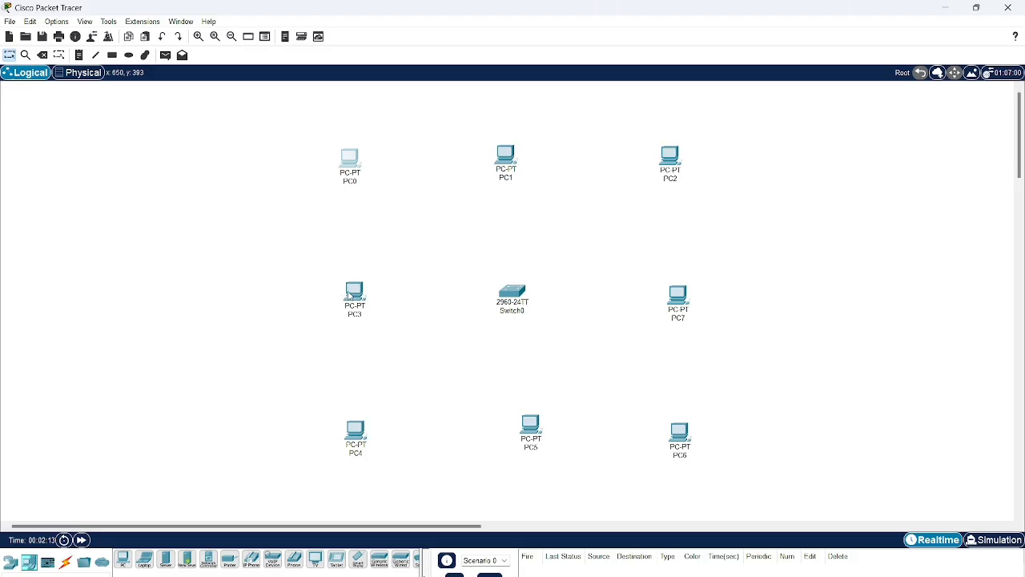
pyautogui.moveTo(349, 295); pyautogui.dragTo(346, 298)
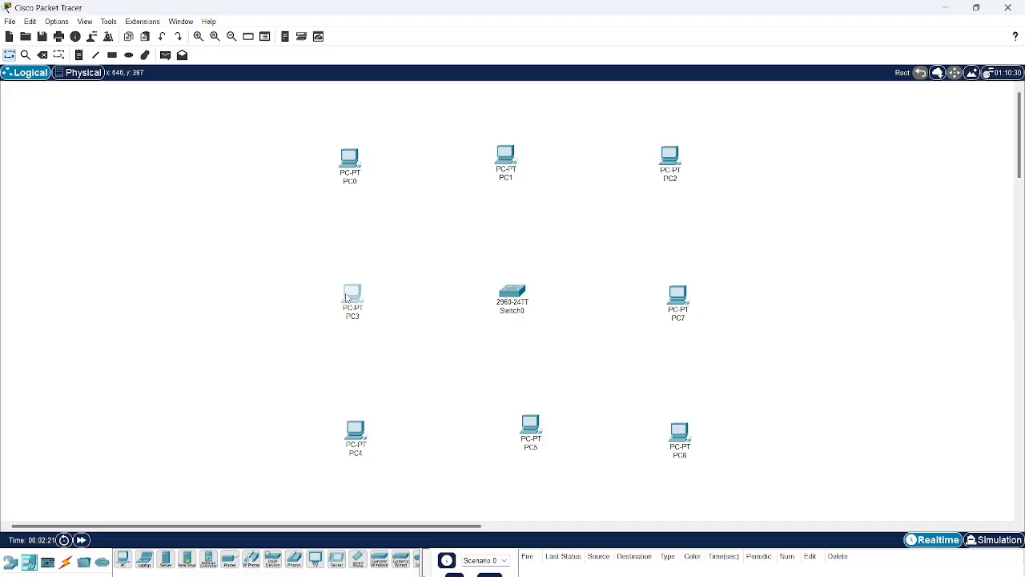
# Step: Connect PC0's FastEthernet0 port to the switch's FastEthernet0/1 port with a copper straight-through cable
pyautogui.click(66, 561)
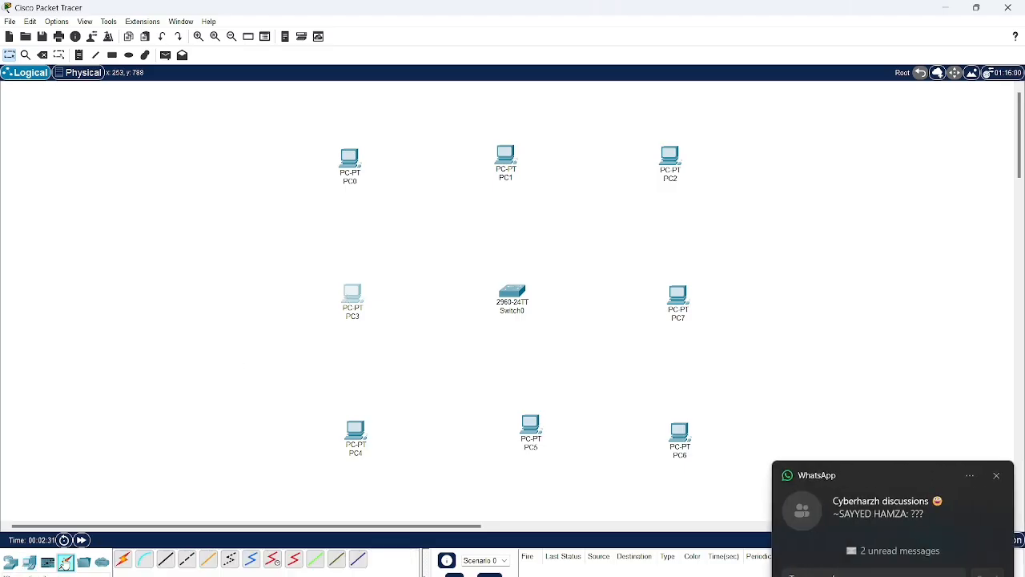
pyautogui.click(997, 478)
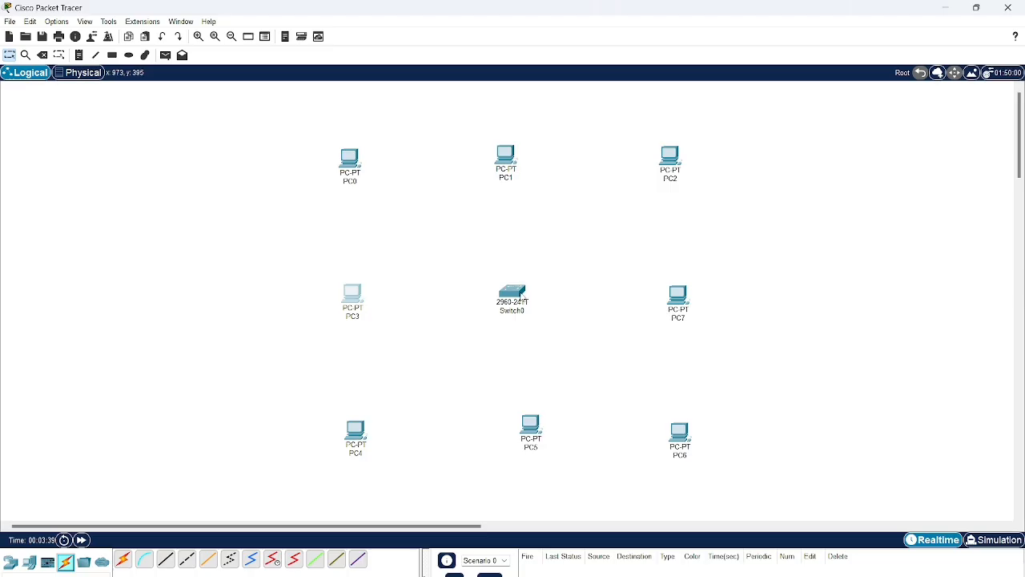
pyautogui.moveTo(521, 297)
pyautogui.click(165, 561)
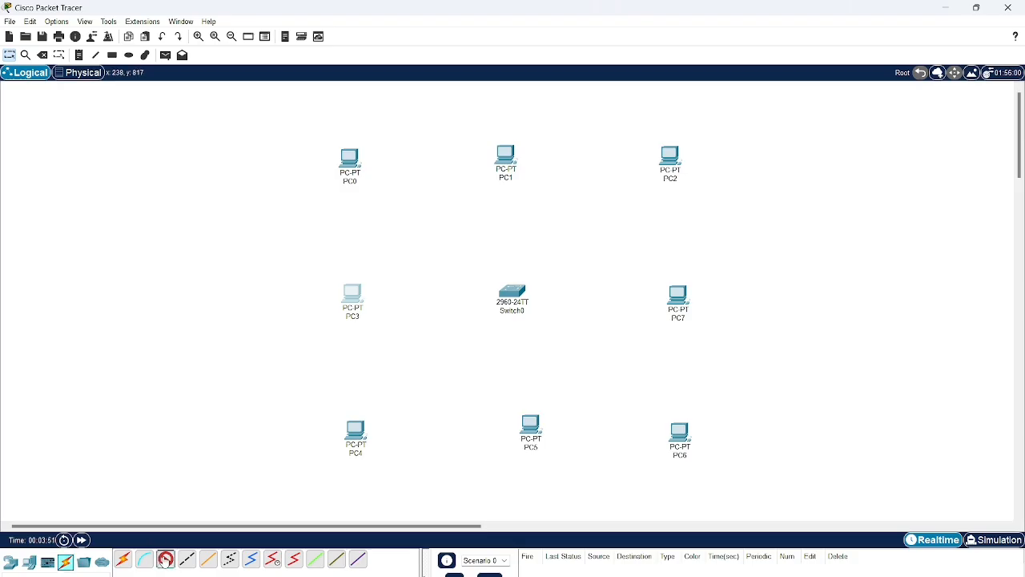
pyautogui.click(353, 160)
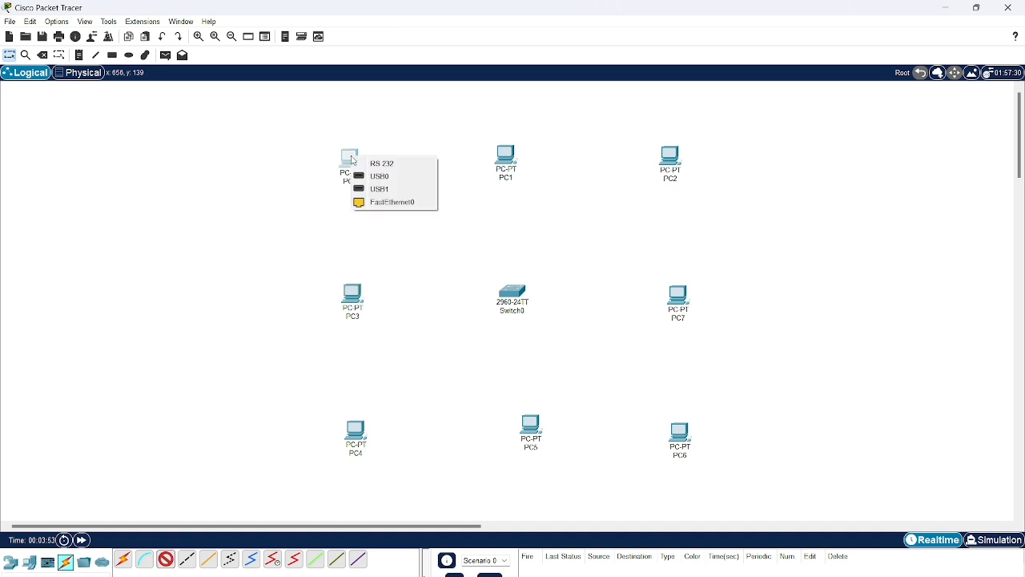
pyautogui.click(370, 202)
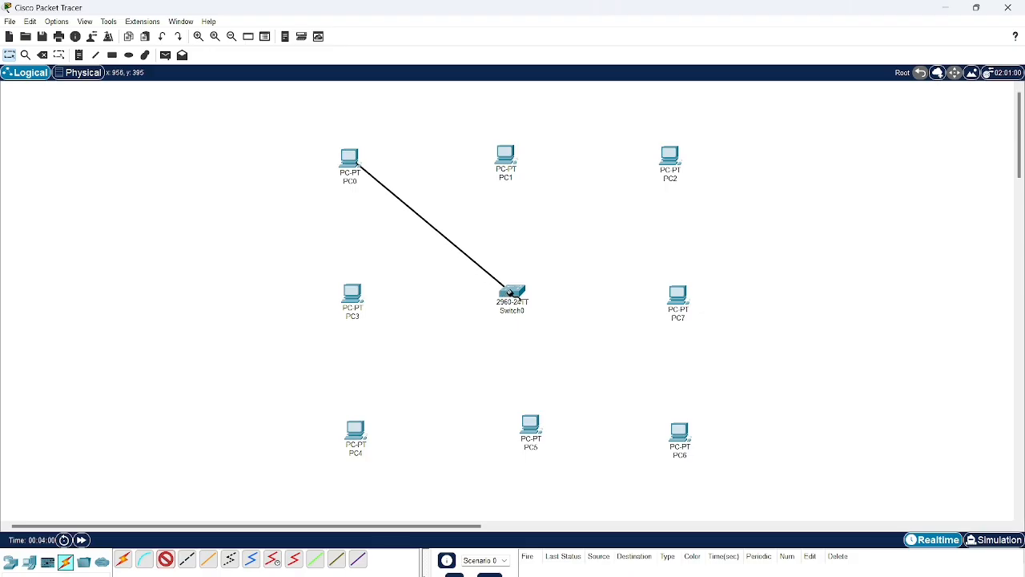
pyautogui.click(510, 293)
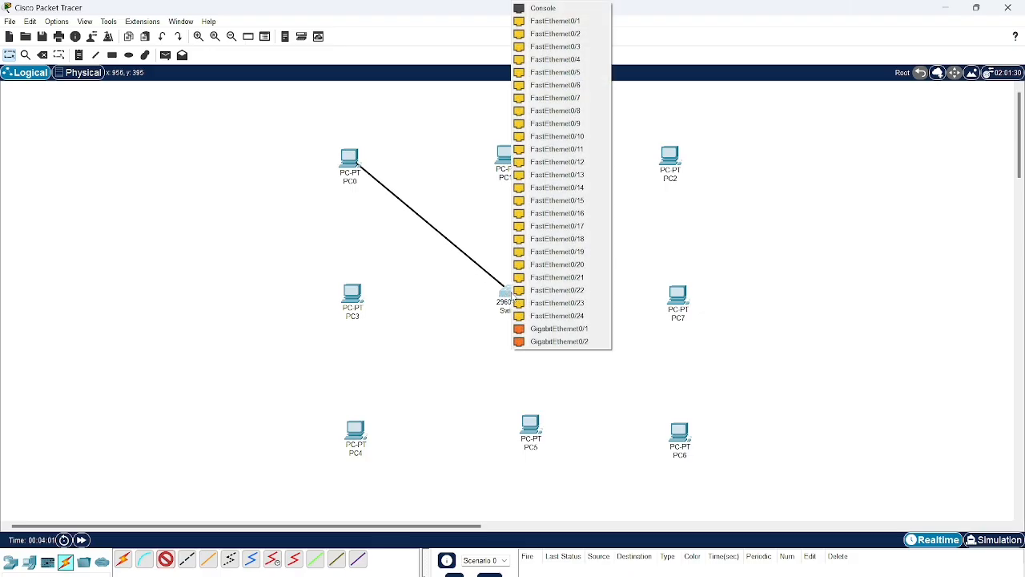
pyautogui.click(575, 24)
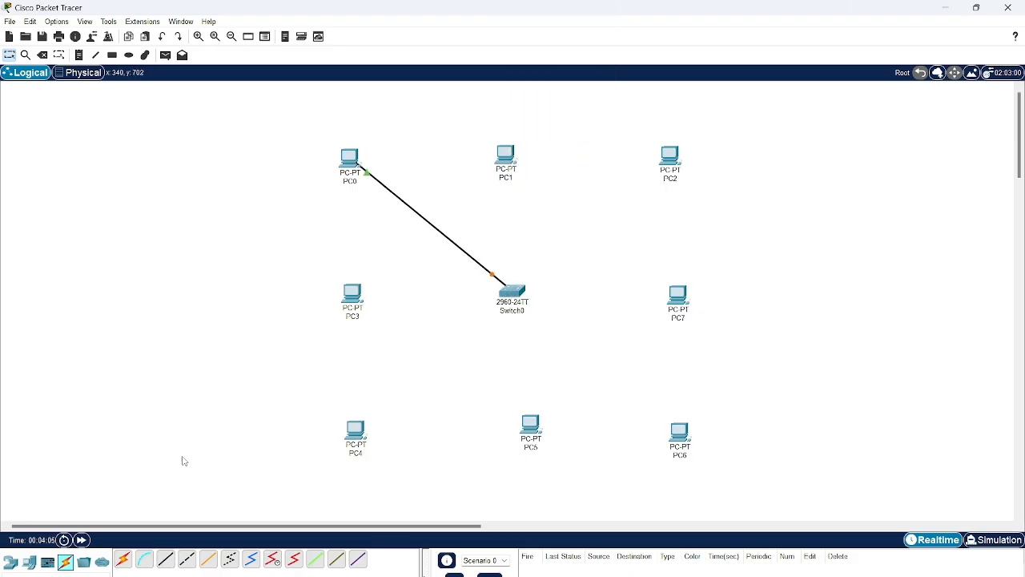
# Step: Connect PC1's FastEthernet0 port to the switch's FastEthernet0/2 port with a copper straight-through cable
pyautogui.click(166, 559)
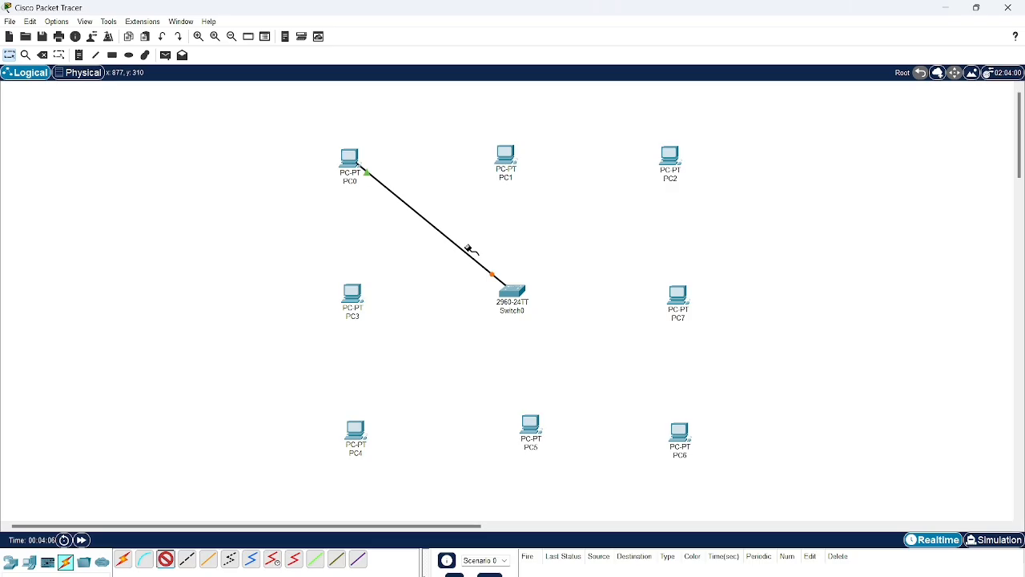
pyautogui.click(509, 163)
pyautogui.click(529, 209)
pyautogui.click(514, 298)
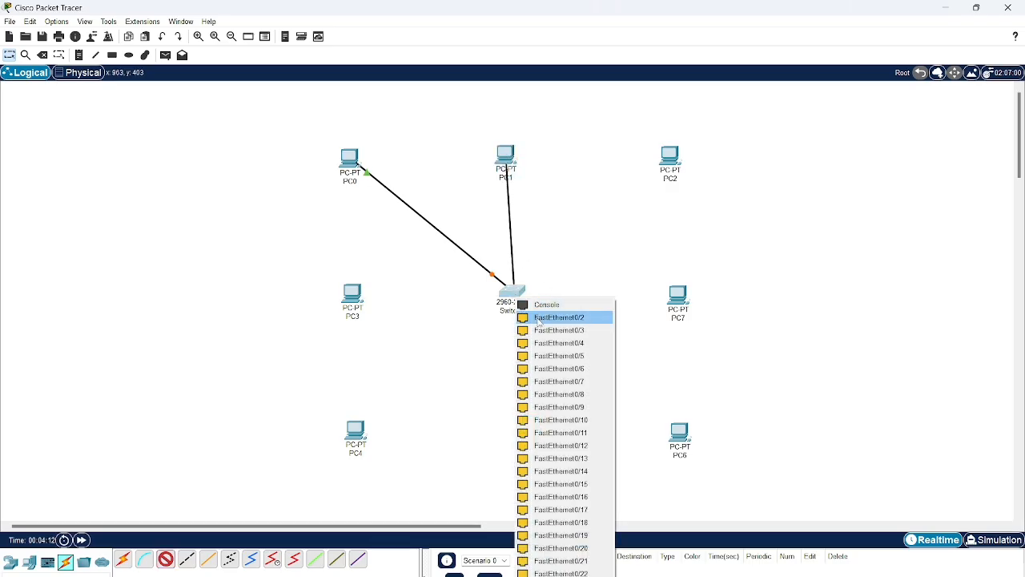
pyautogui.click(544, 316)
# Step: Connect PC2's FastEthernet0 port to the switch's FastEthernet0/3 port with a copper straight-through cable
pyautogui.click(166, 559)
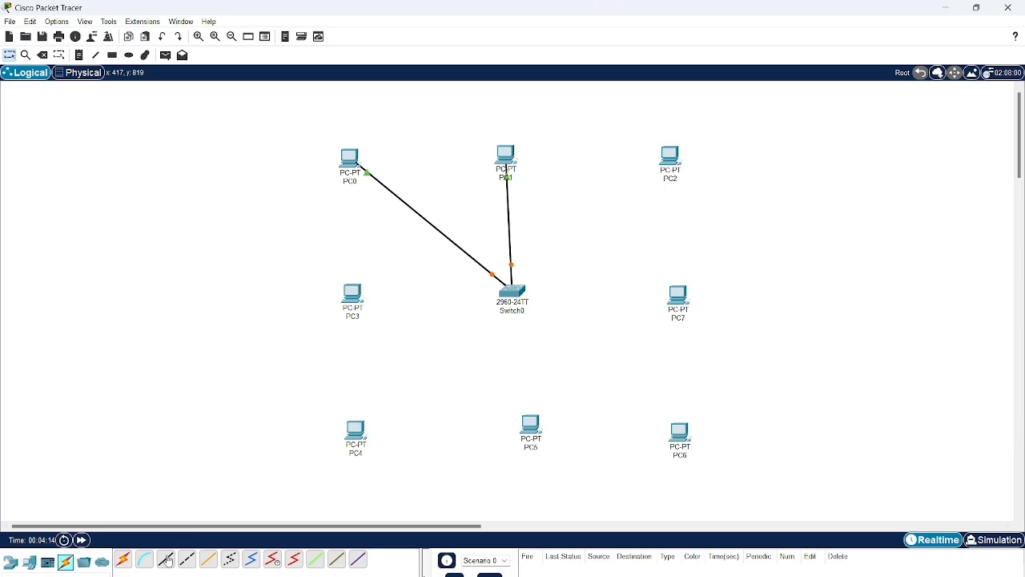
pyautogui.click(668, 160)
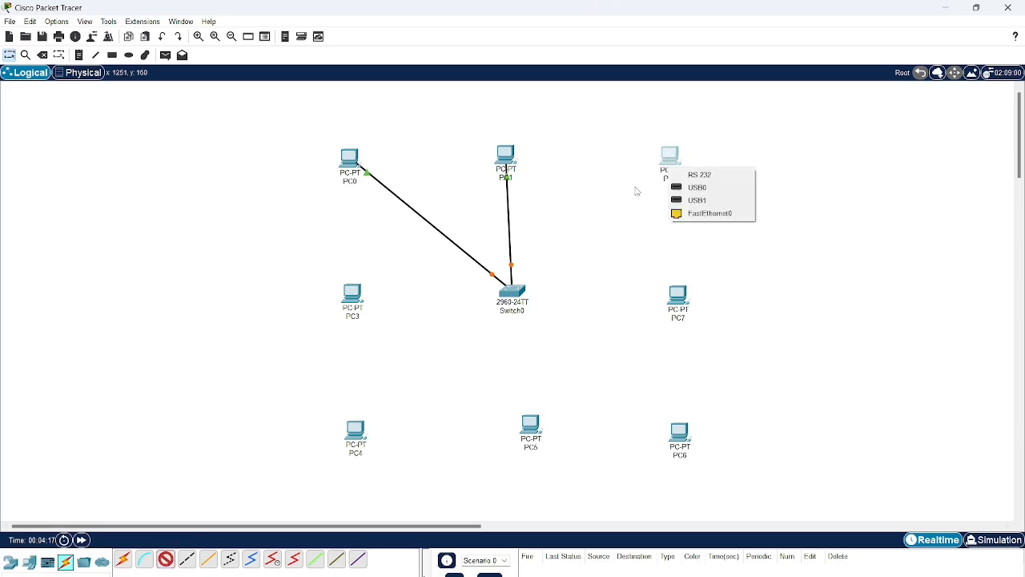
pyautogui.click(701, 215)
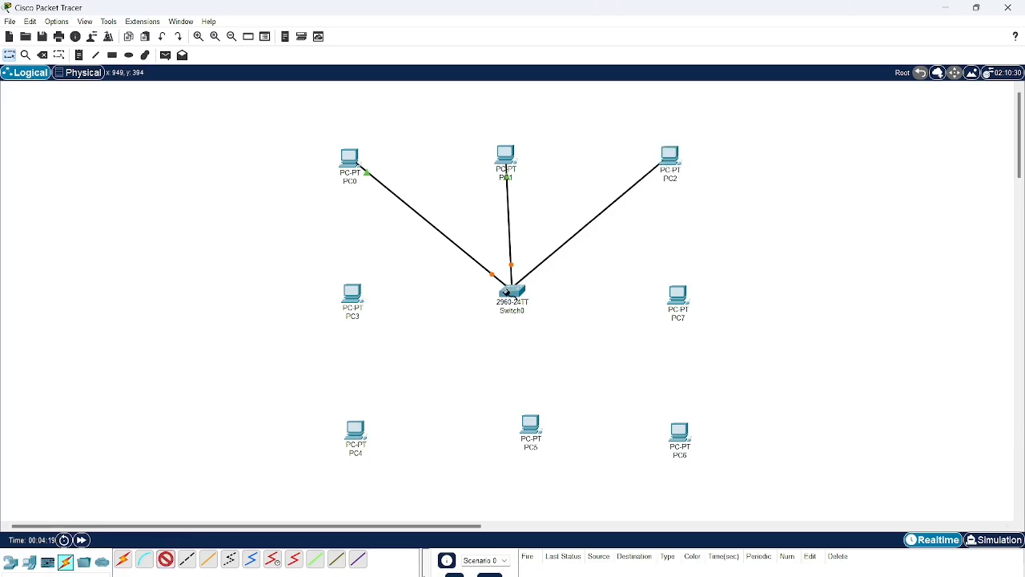
pyautogui.click(513, 294)
pyautogui.click(567, 315)
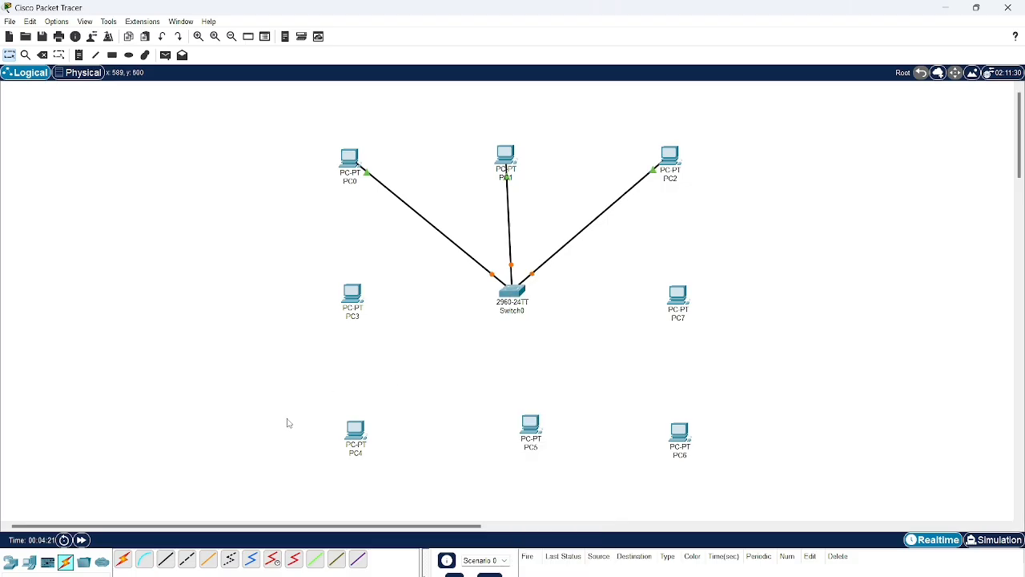
# Step: Connect PC7's FastEthernet0 port to the switch's FastEthernet0/4 port with a copper straight-through cable
pyautogui.click(165, 559)
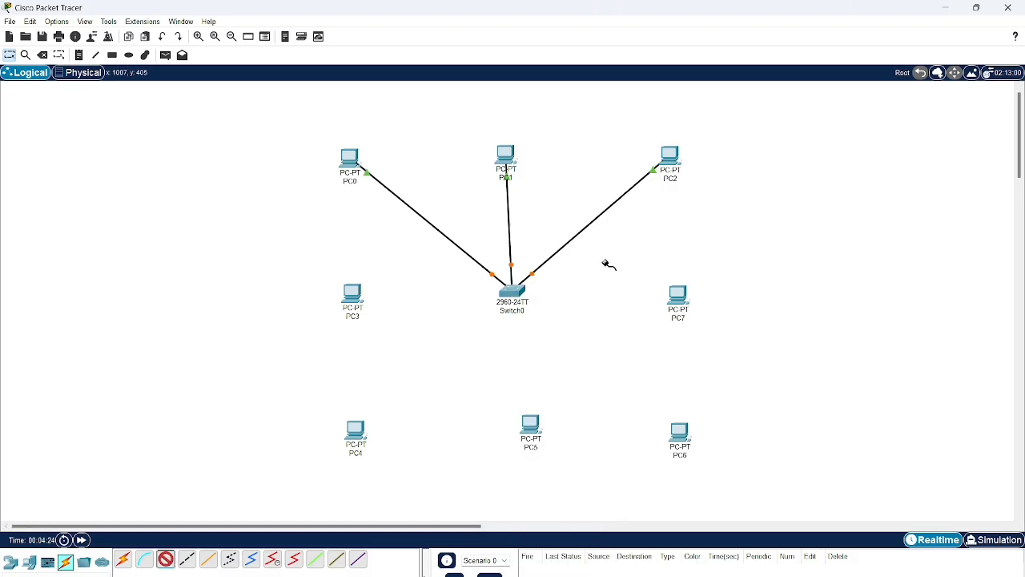
pyautogui.click(677, 295)
pyautogui.click(686, 337)
pyautogui.click(522, 288)
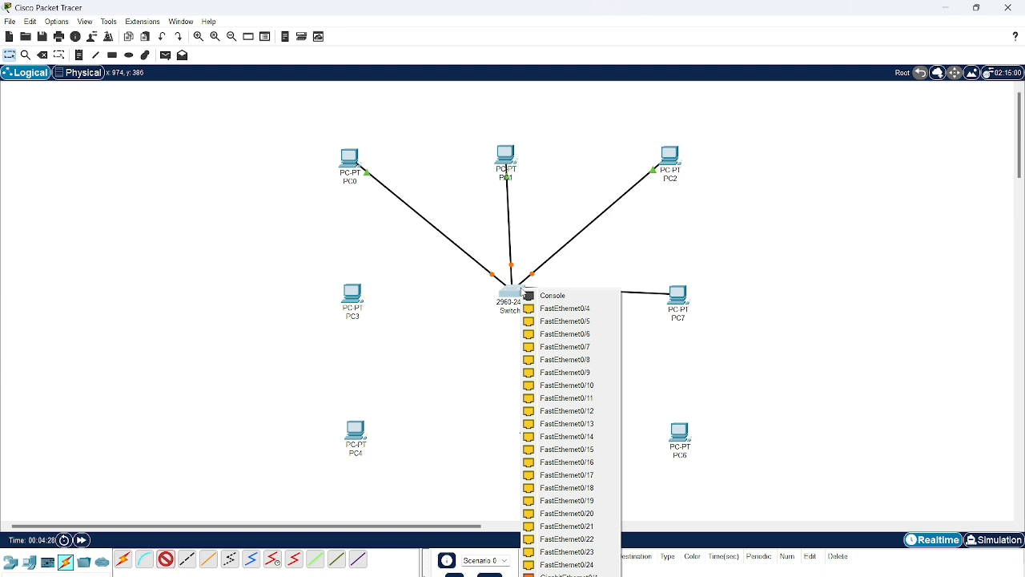
pyautogui.click(560, 314)
# Step: Connect PC3's FastEthernet0 port to the switch's FastEthernet0/5 port with a copper straight-through cable
pyautogui.click(165, 559)
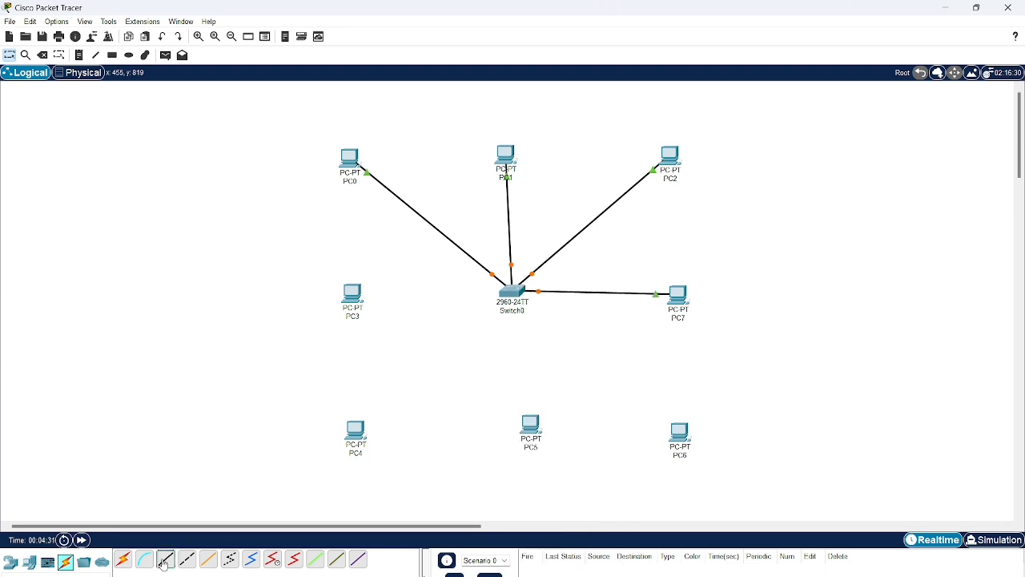
pyautogui.click(355, 305)
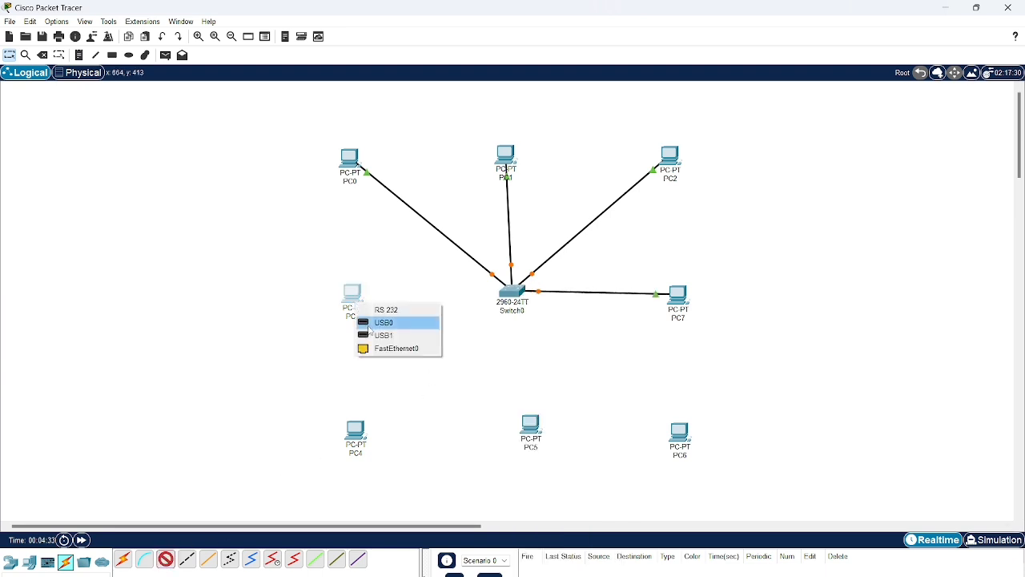
pyautogui.click(370, 346)
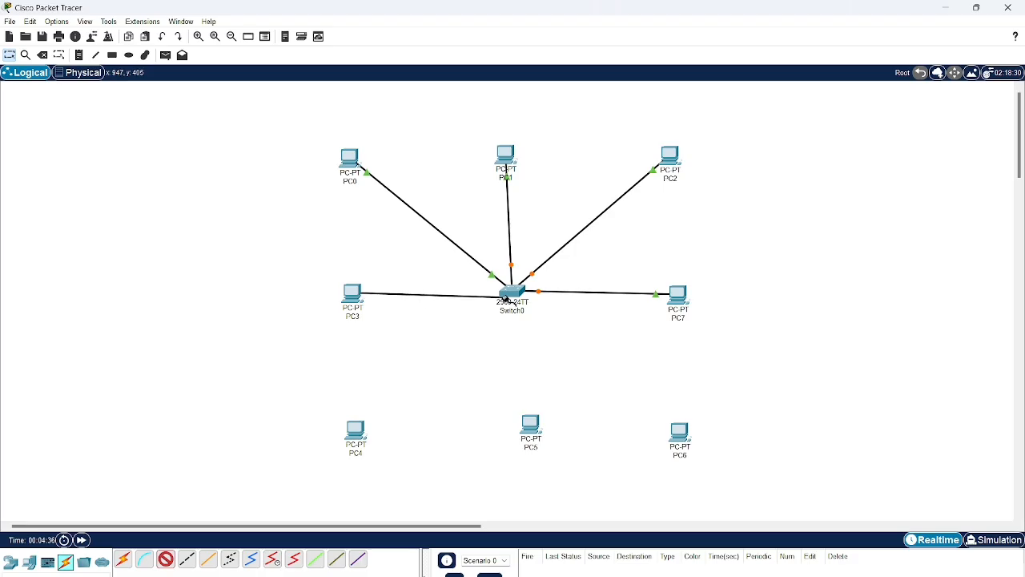
pyautogui.click(510, 290)
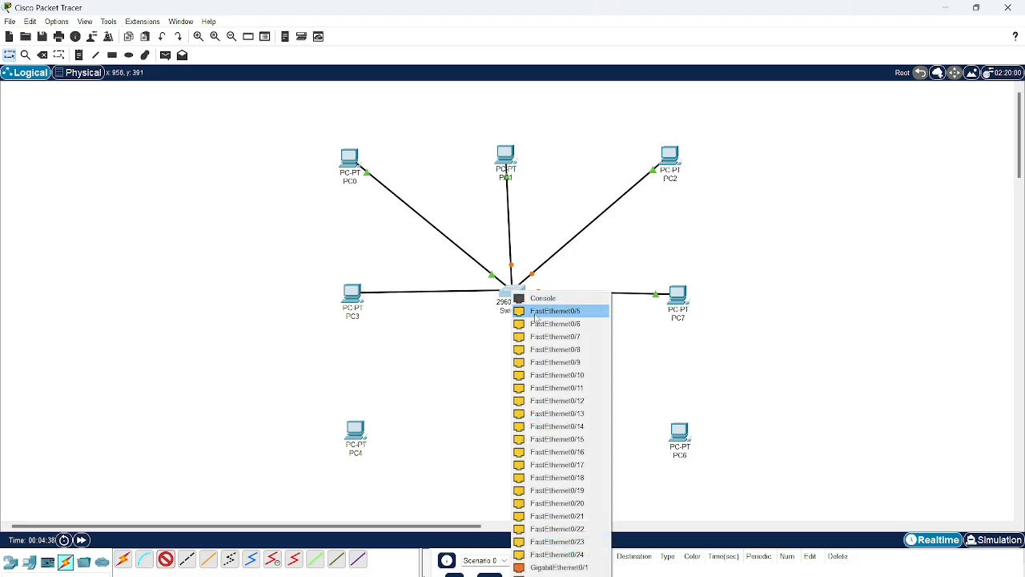
pyautogui.click(551, 309)
# Step: Connect PC4's FastEthernet0 port to the switch's FastEthernet0/6 port with a copper straight-through cable
pyautogui.click(166, 559)
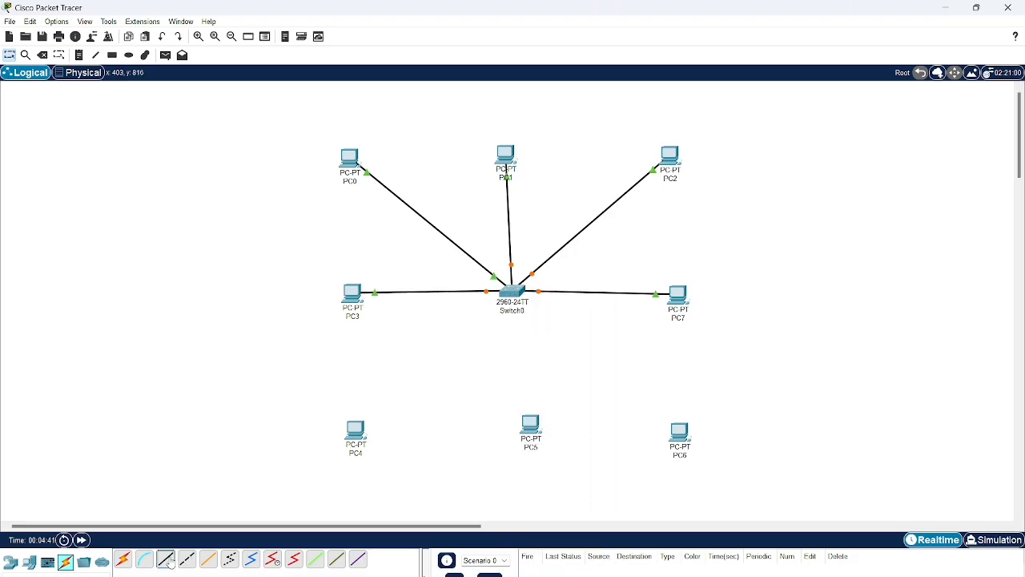
pyautogui.click(358, 433)
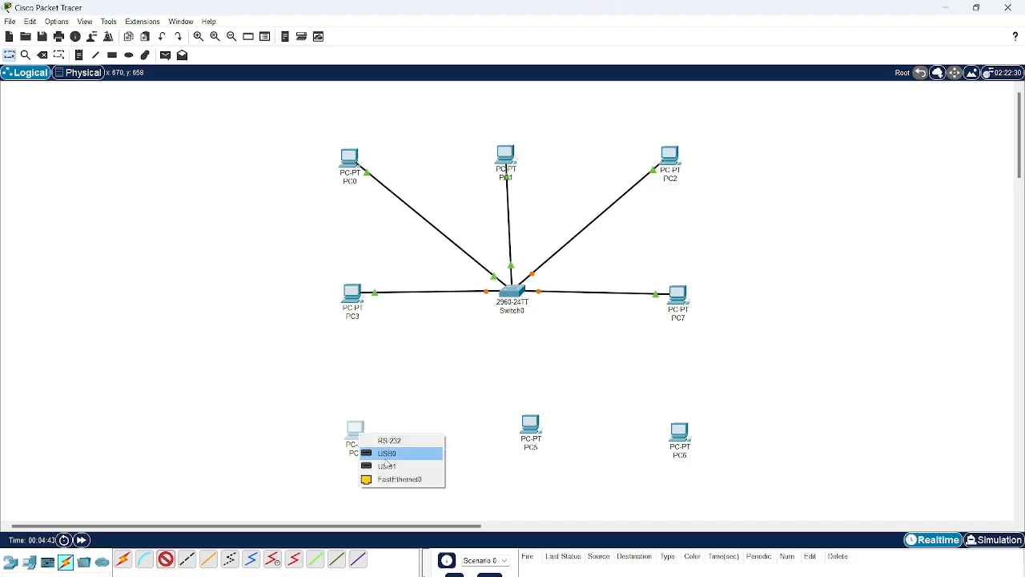
pyautogui.click(388, 481)
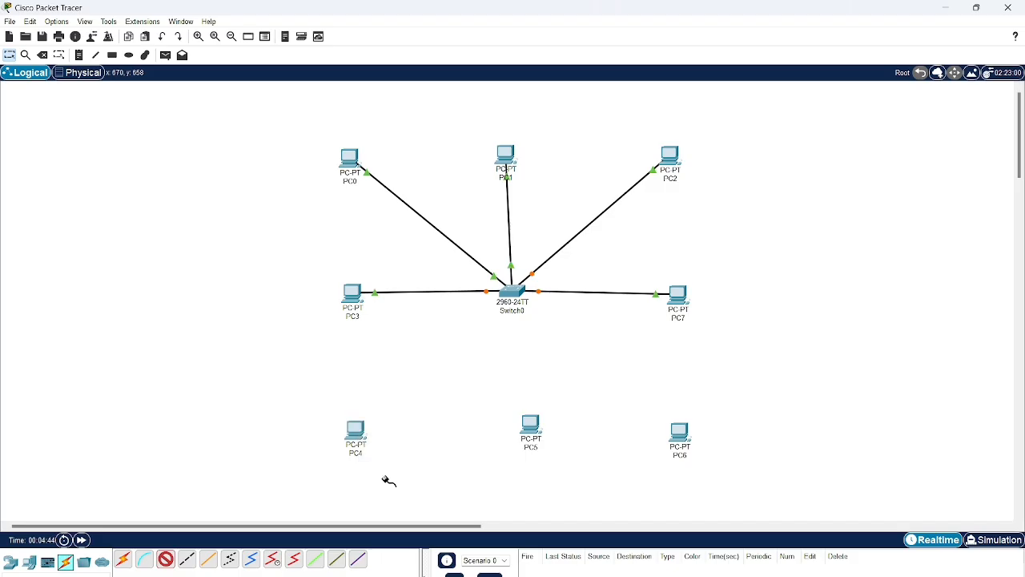
pyautogui.click(513, 293)
pyautogui.click(558, 317)
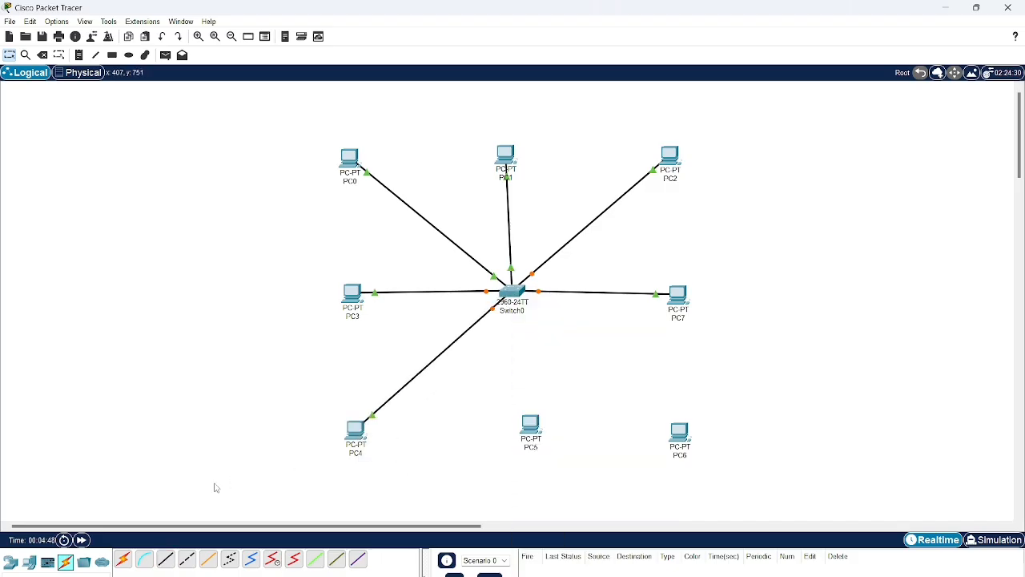
# Step: Connect PC5's FastEthernet0 port to the switch's FastEthernet0/7 port with a copper straight-through cable
pyautogui.click(165, 559)
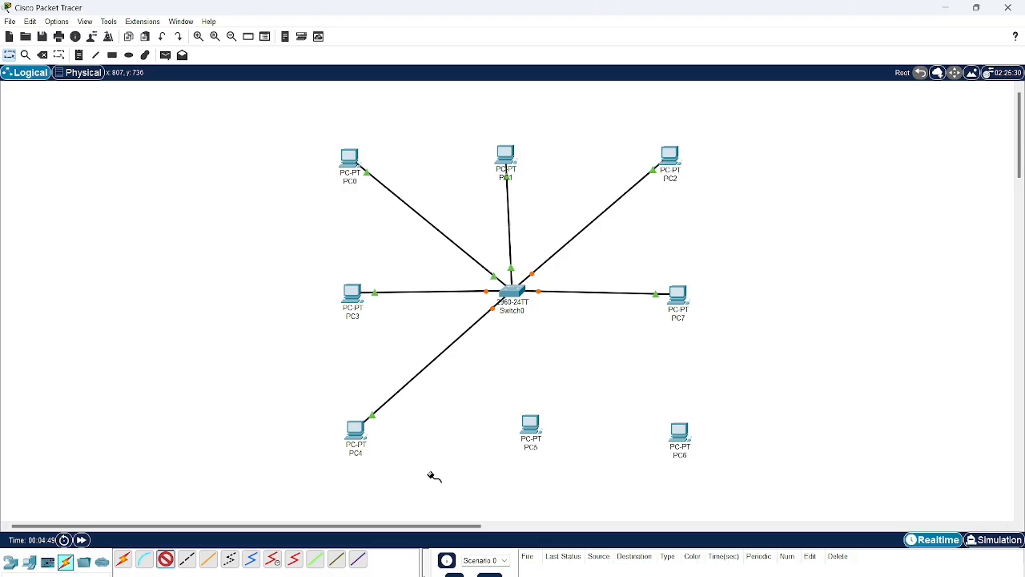
pyautogui.click(532, 430)
pyautogui.click(543, 474)
pyautogui.click(516, 293)
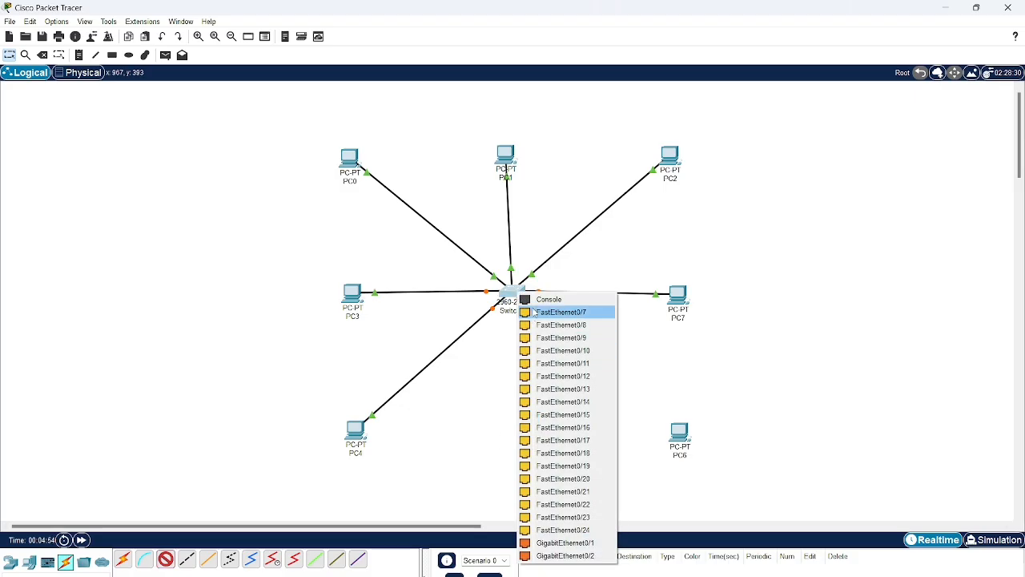
pyautogui.click(551, 312)
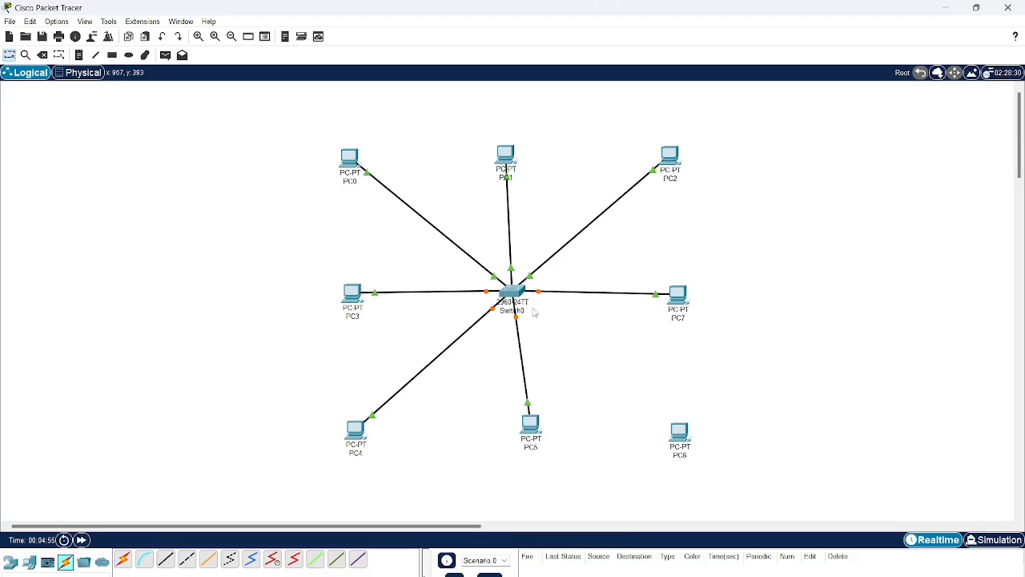
# Step: Connect PC6's FastEthernet0 port to the switch's FastEthernet0/8 port with a copper straight-through cable
pyautogui.click(164, 560)
pyautogui.click(680, 436)
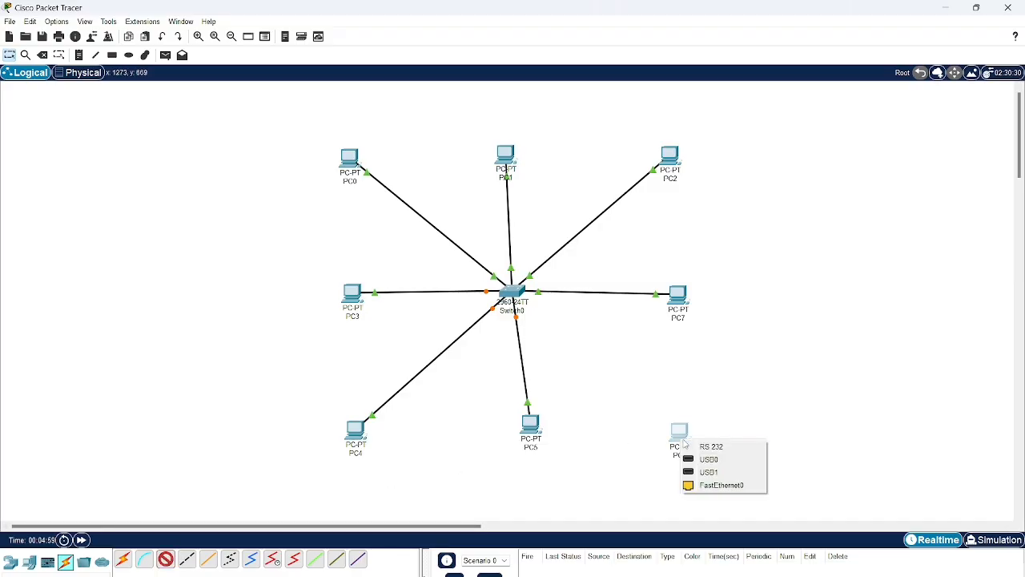
pyautogui.click(704, 485)
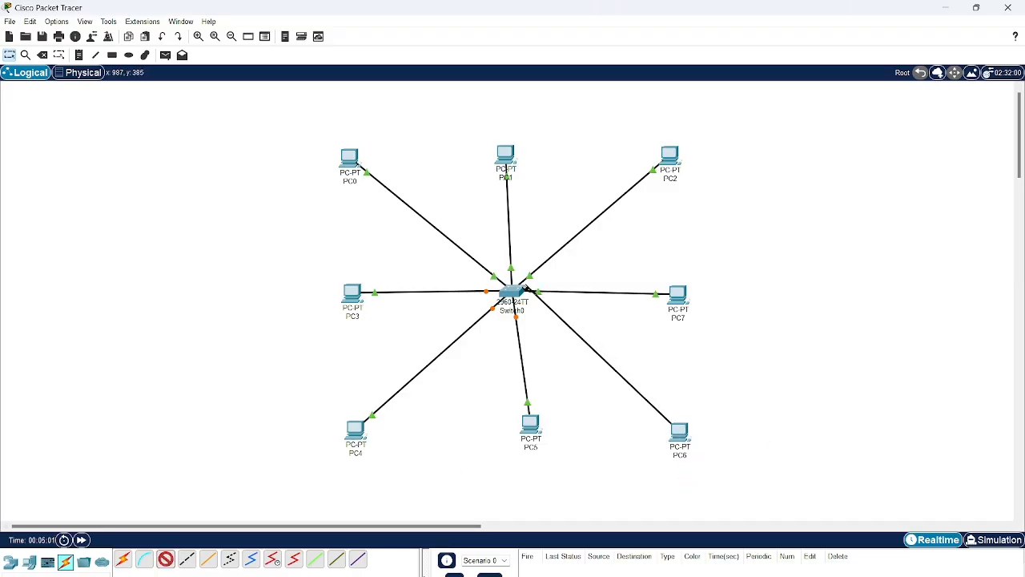
pyautogui.click(529, 297)
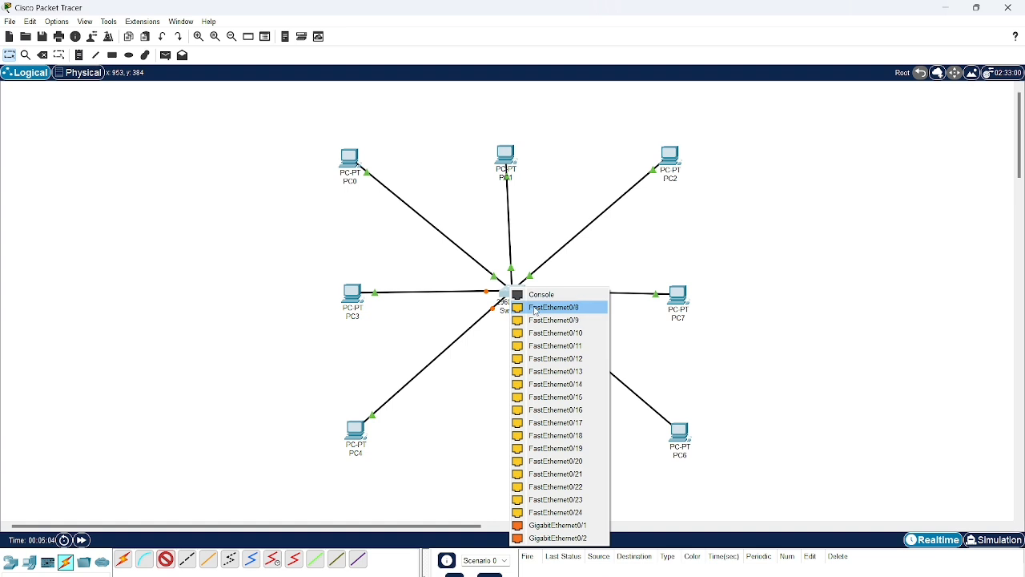
pyautogui.click(533, 308)
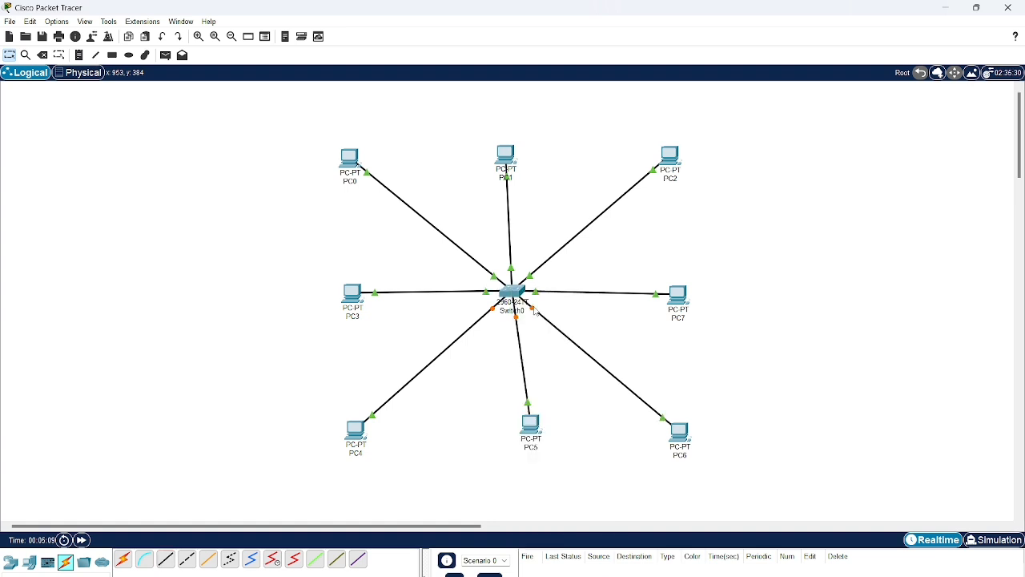
# Step: Shift PC5 slightly left so it sits directly below the switch, and dismiss the chat notification
pyautogui.moveTo(535, 429); pyautogui.dragTo(519, 430)
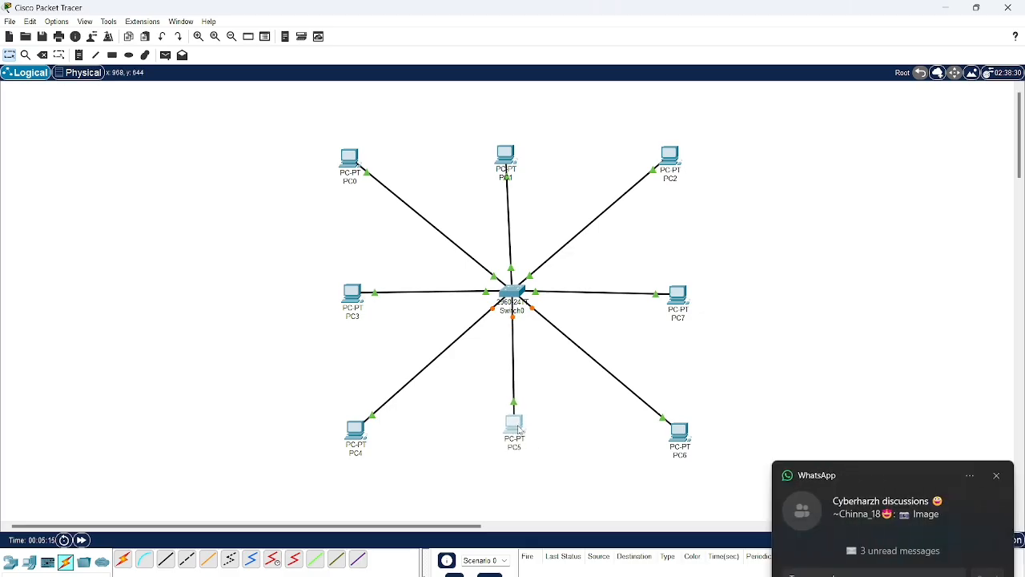
pyautogui.click(997, 477)
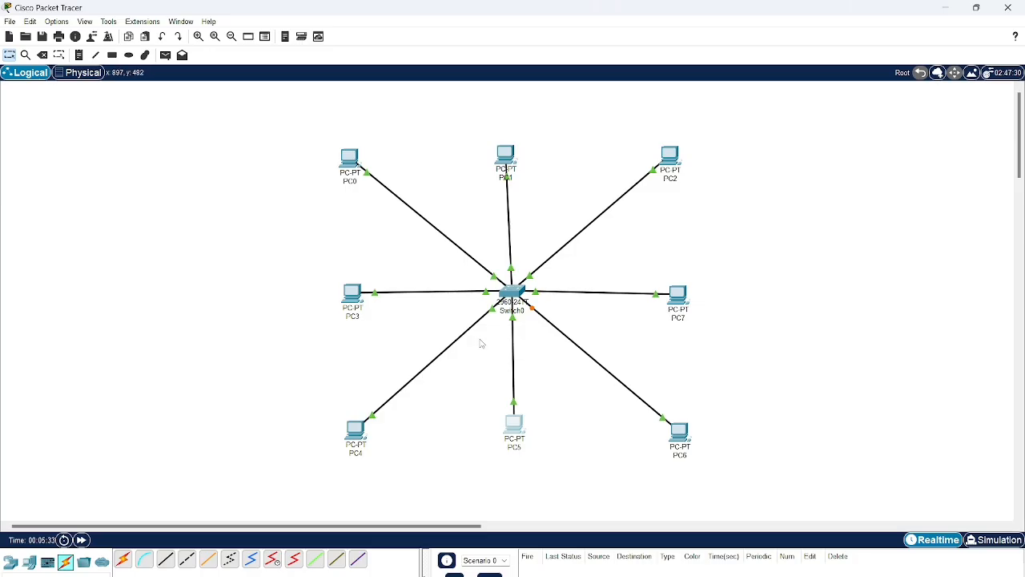
# Step: Place text notes with the IP addresses 192.168.1.2 above PC0 and 192.168.1.3 above PC1
pyautogui.click(79, 54)
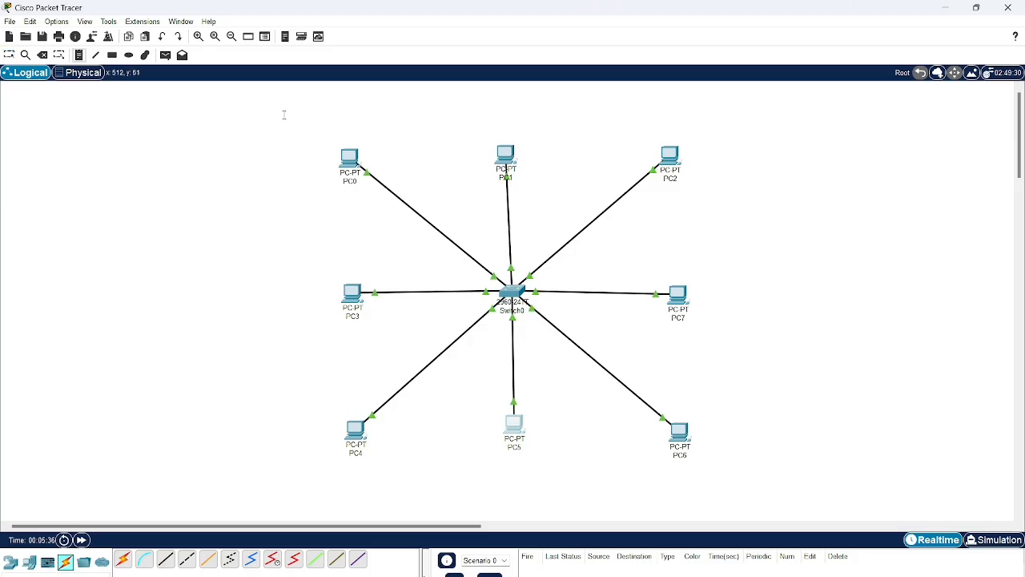
pyautogui.click(323, 133)
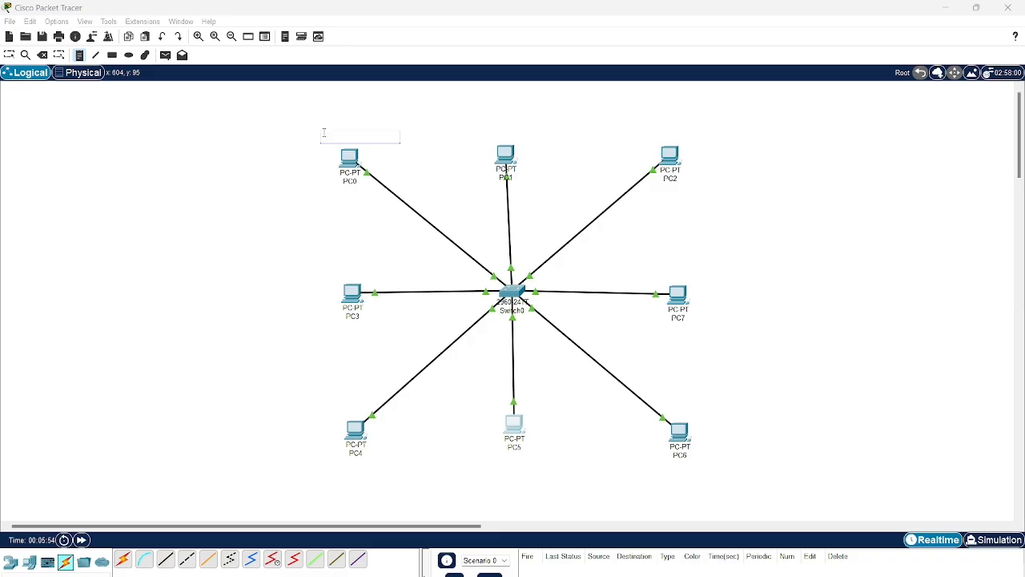
pyautogui.write('19')
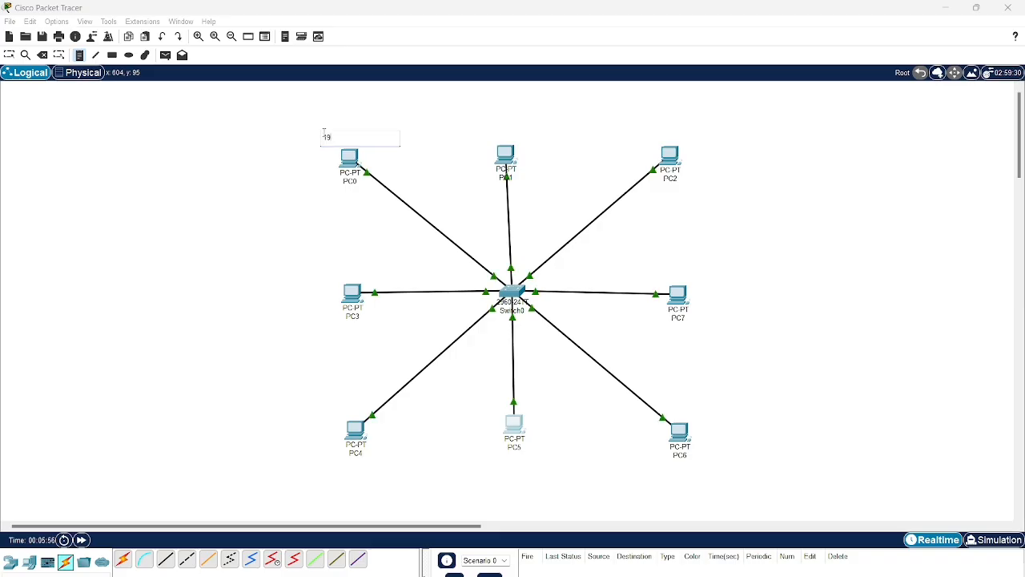
pyautogui.write('2.168.')
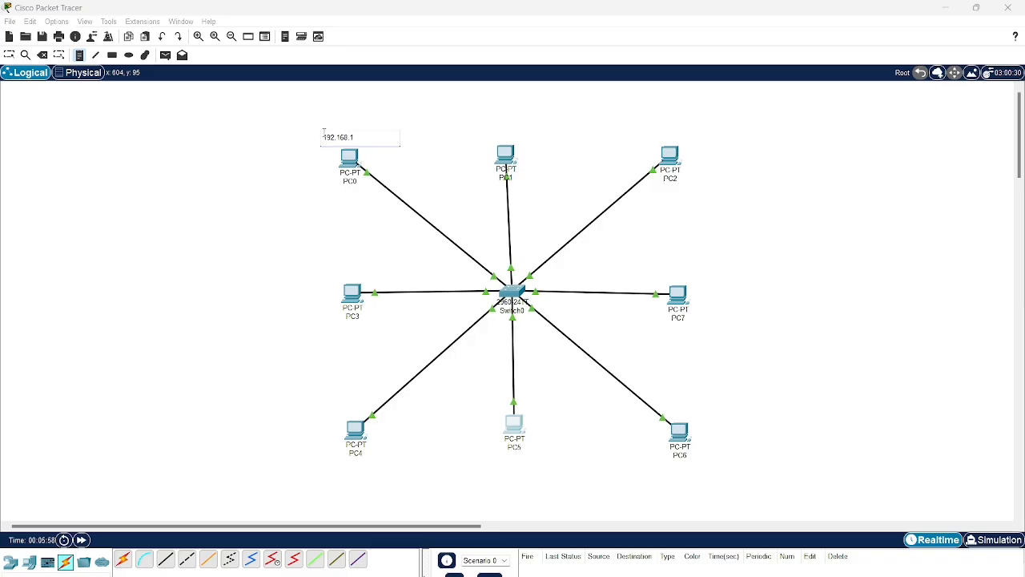
pyautogui.write('1.2')
pyautogui.click(490, 137)
pyautogui.write('192')
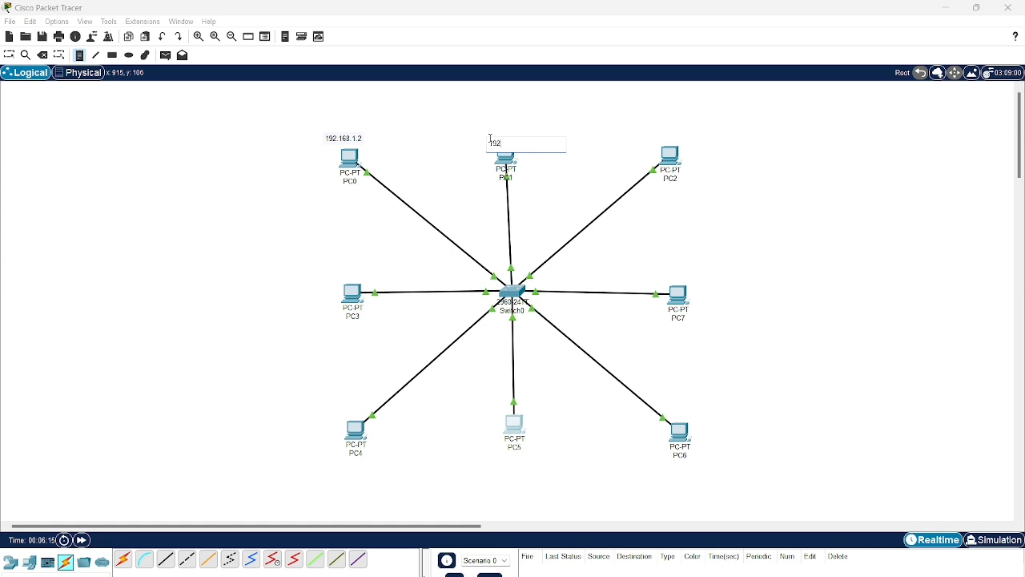
pyautogui.write('.168.1.3')
# Step: Place text notes with the IP addresses 192.168.1.4 above PC2 and 192.168.1.5 above PC7
pyautogui.click(602, 137)
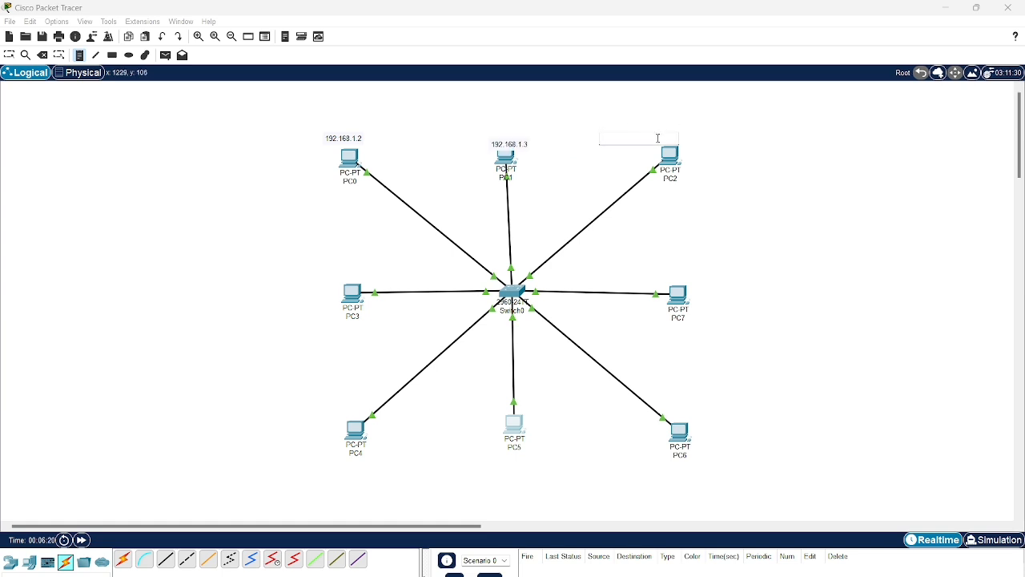
pyautogui.write('192.168.1.4')
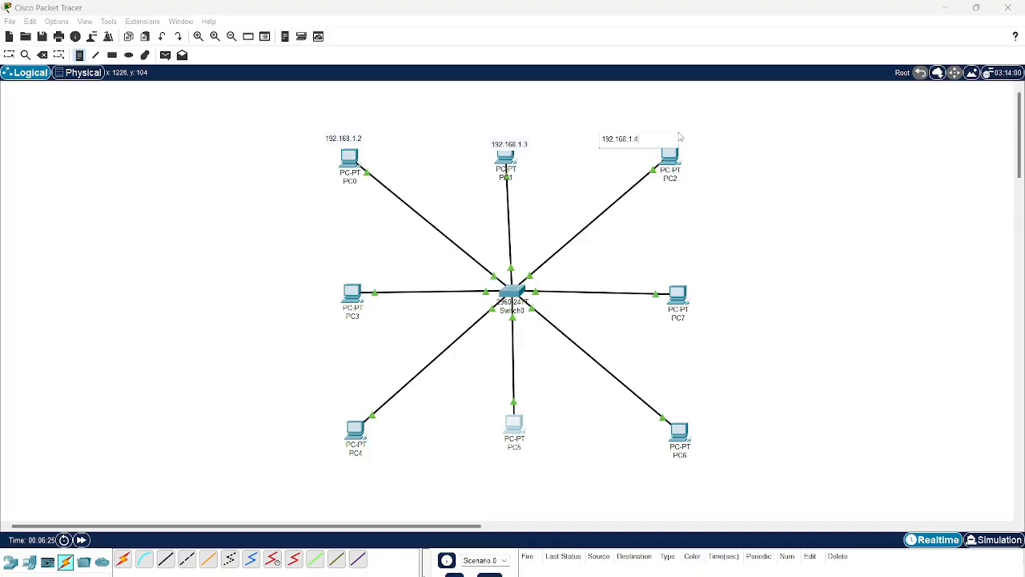
pyautogui.click(656, 280)
pyautogui.write('192.168.1.5')
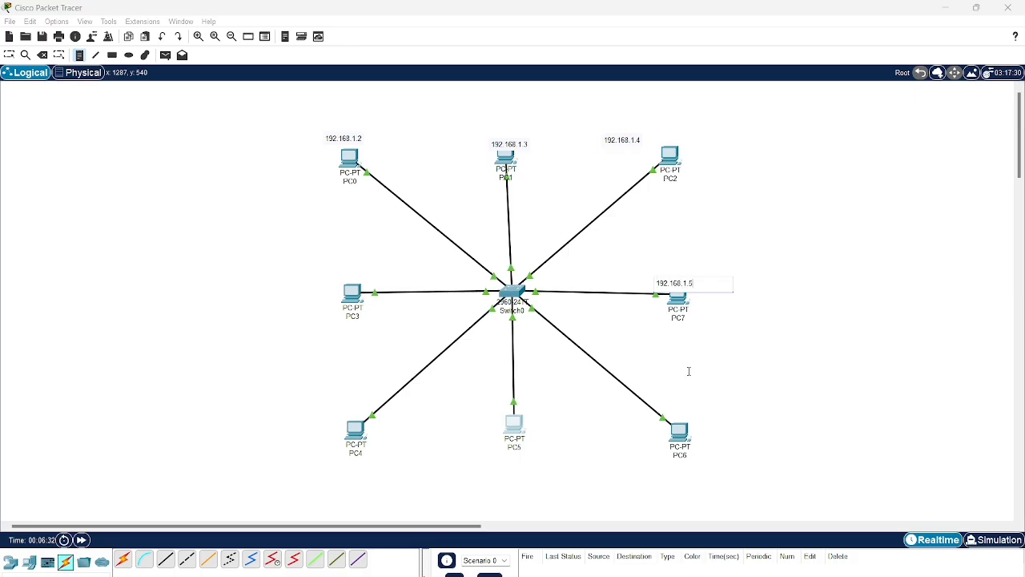
# Step: Place text notes with the IP addresses 192.168.1.6 above PC6 and 192.168.1.7 below PC5
pyautogui.click(675, 404)
pyautogui.write('1')
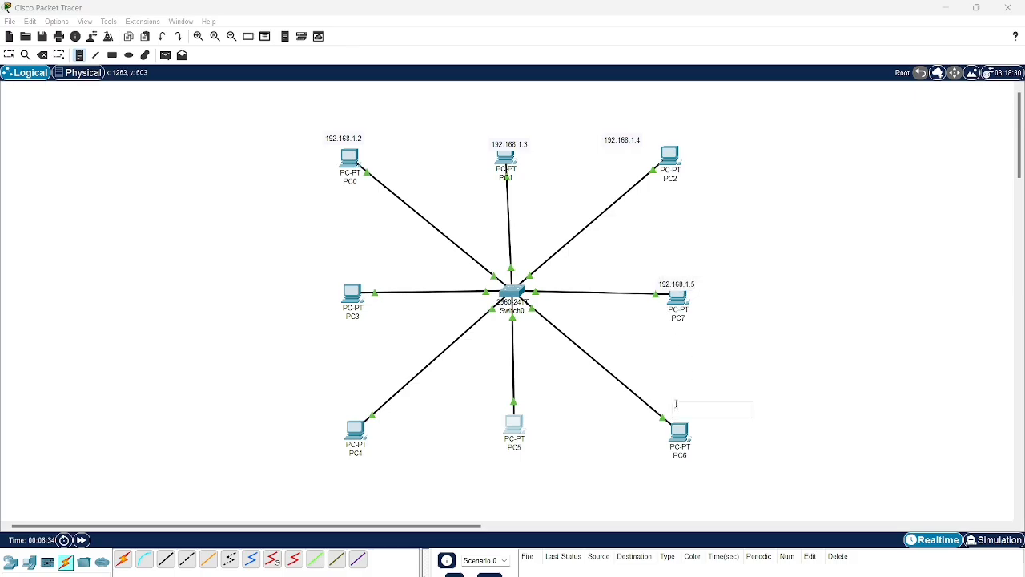
pyautogui.write('92.168.1.6')
pyautogui.click(490, 464)
pyautogui.write('1')
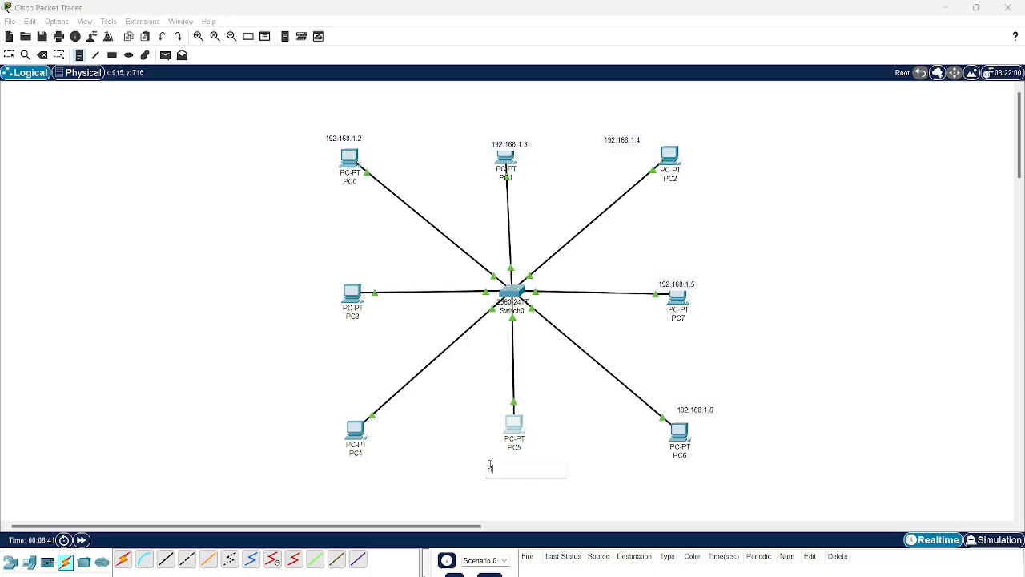
pyautogui.write('92.168.1.7')
# Step: Place text notes reading 192.168.1.8 below PC4 and 192.168..1.9 below PC3
pyautogui.click(340, 464)
pyautogui.write('192.168.1')
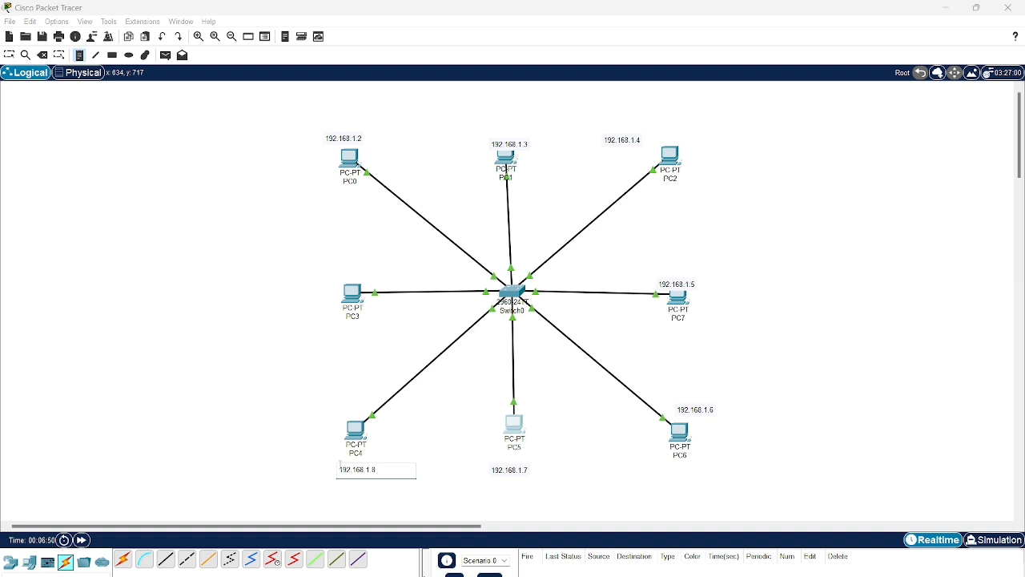
pyautogui.write('.8')
pyautogui.click(327, 329)
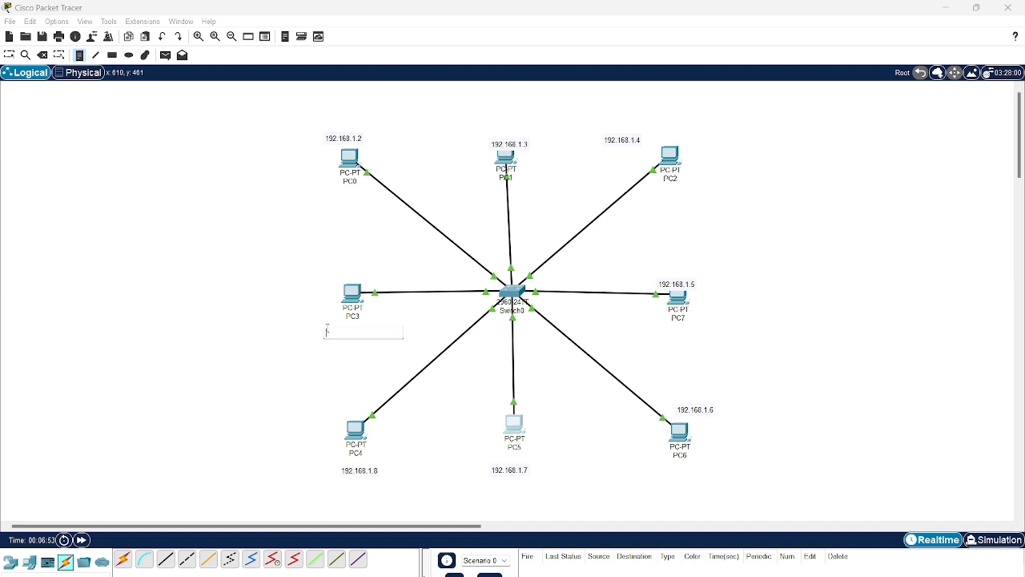
pyautogui.write('192.168..1.9')
# Step: Move the IP address notes of PC3, PC7, PC2 and PC1 so each sits just above its PC
pyautogui.click(9, 55)
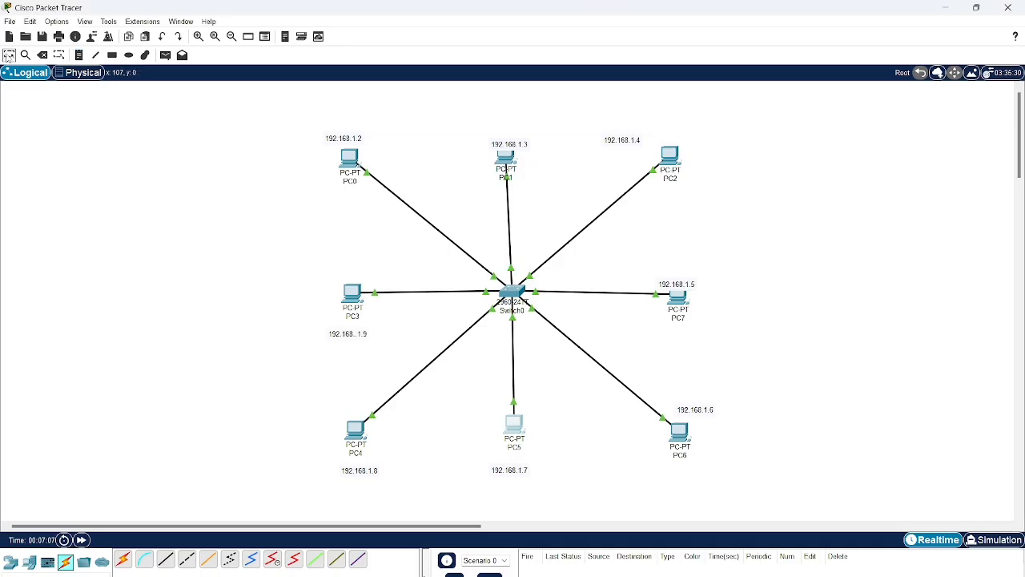
pyautogui.moveTo(351, 340); pyautogui.dragTo(353, 280)
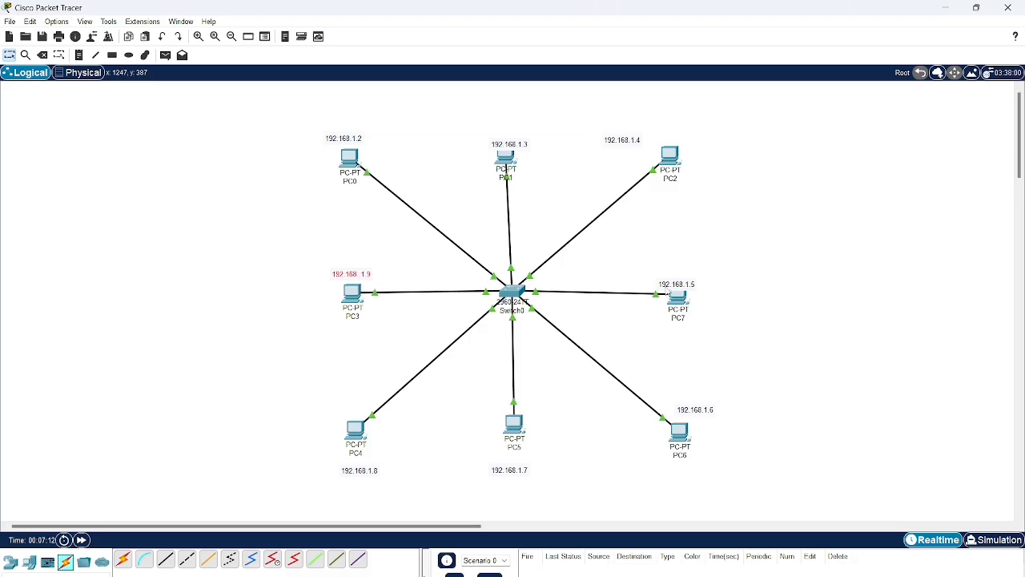
pyautogui.moveTo(661, 284); pyautogui.dragTo(662, 273)
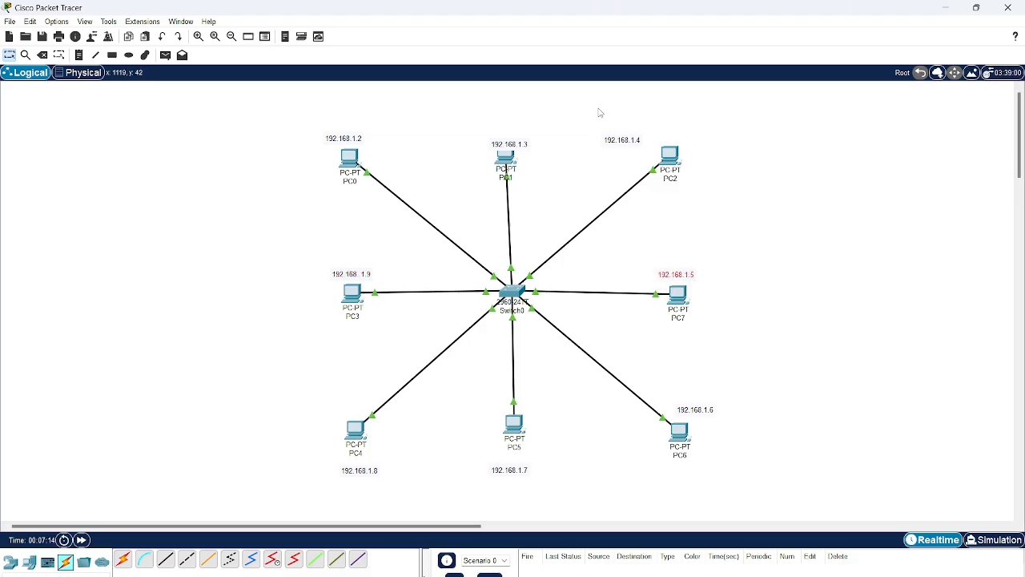
pyautogui.moveTo(629, 144); pyautogui.dragTo(660, 137)
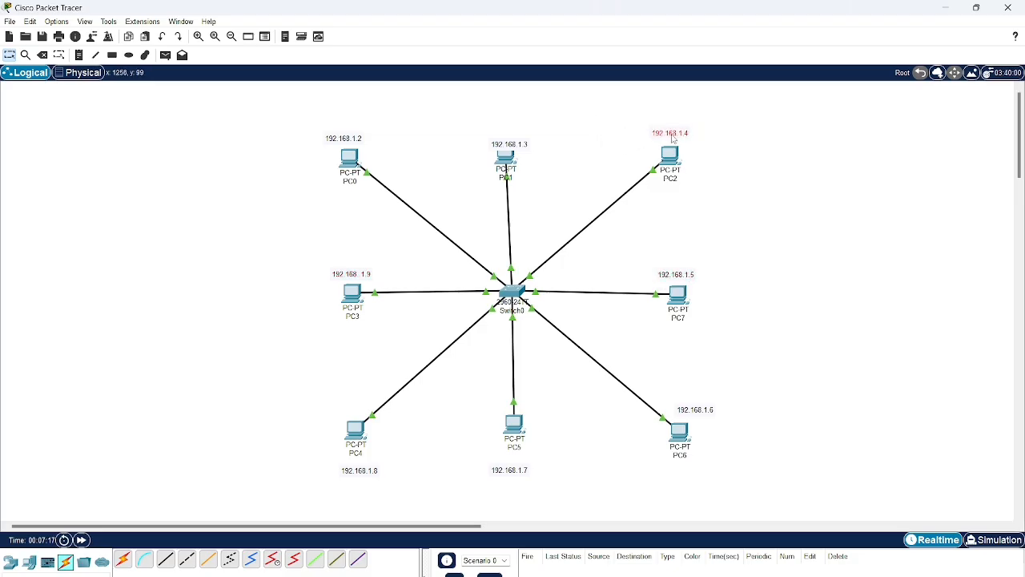
pyautogui.moveTo(500, 151); pyautogui.dragTo(496, 142)
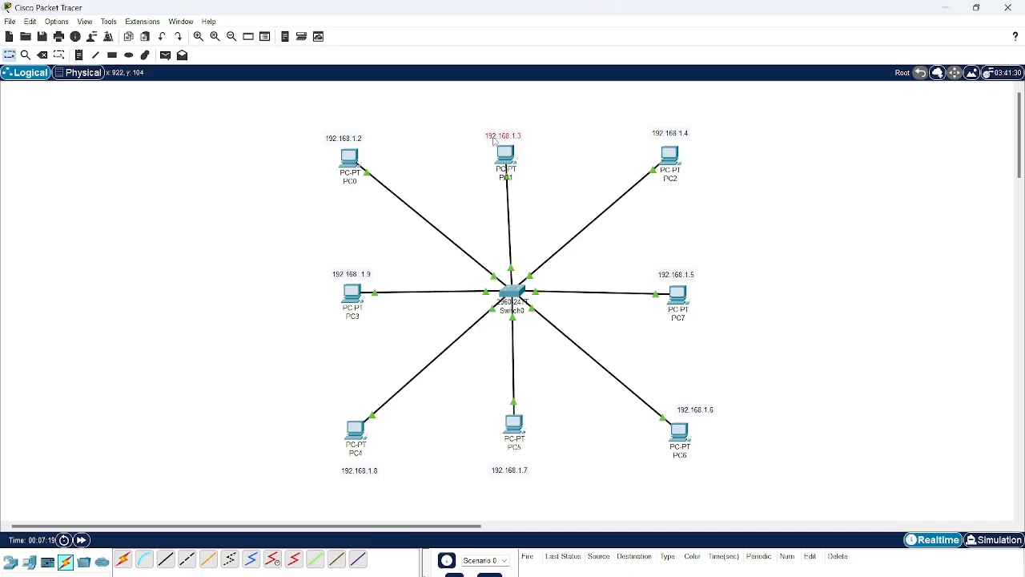
# Step: Move the IP address notes of PC5, PC6 and PC4 so each is centred just below its PC
pyautogui.click(505, 472)
pyautogui.moveTo(504, 474); pyautogui.dragTo(511, 464)
pyautogui.click(695, 411)
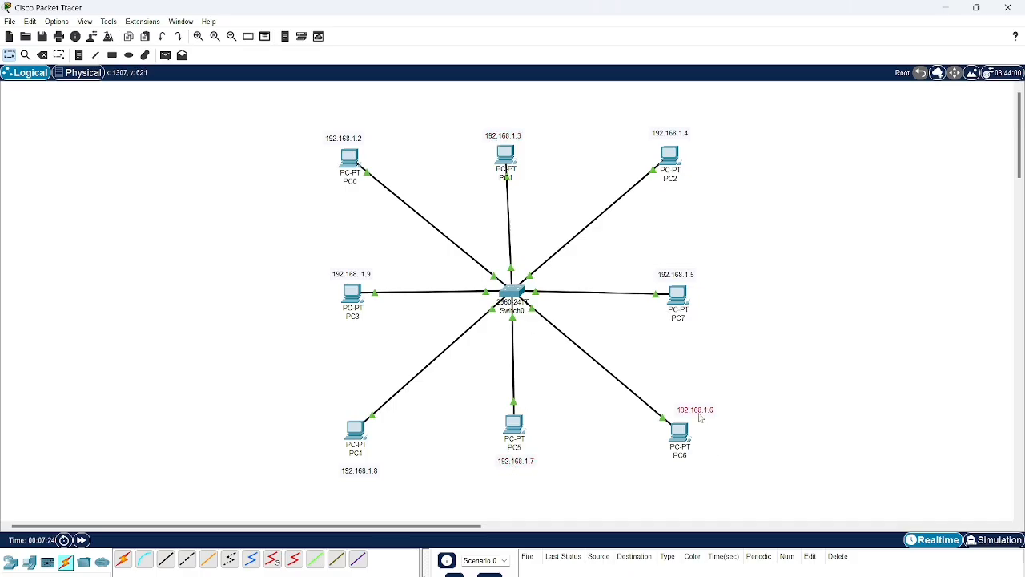
pyautogui.moveTo(695, 411); pyautogui.dragTo(681, 471)
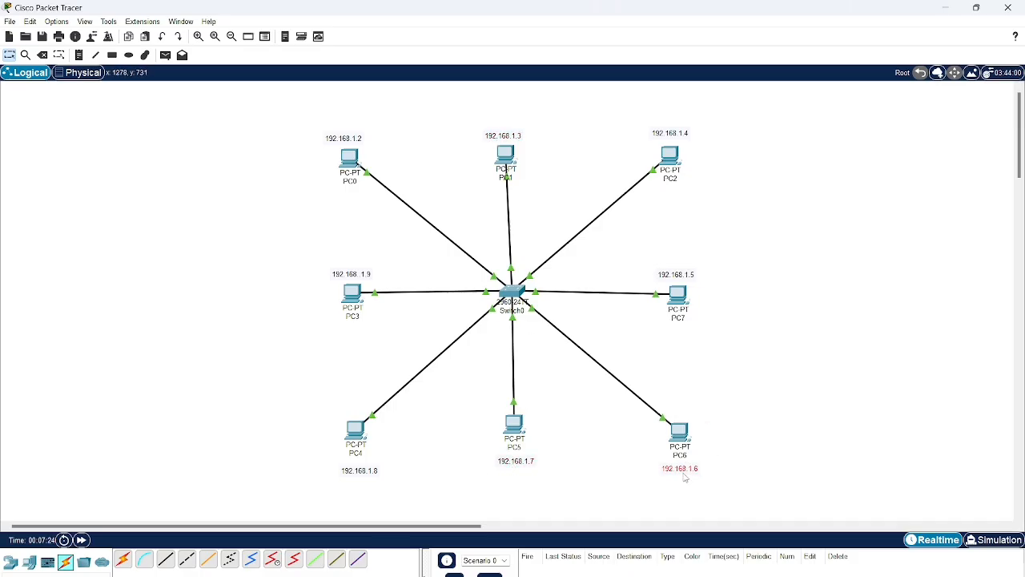
pyautogui.click(367, 476)
pyautogui.moveTo(367, 476); pyautogui.dragTo(361, 474)
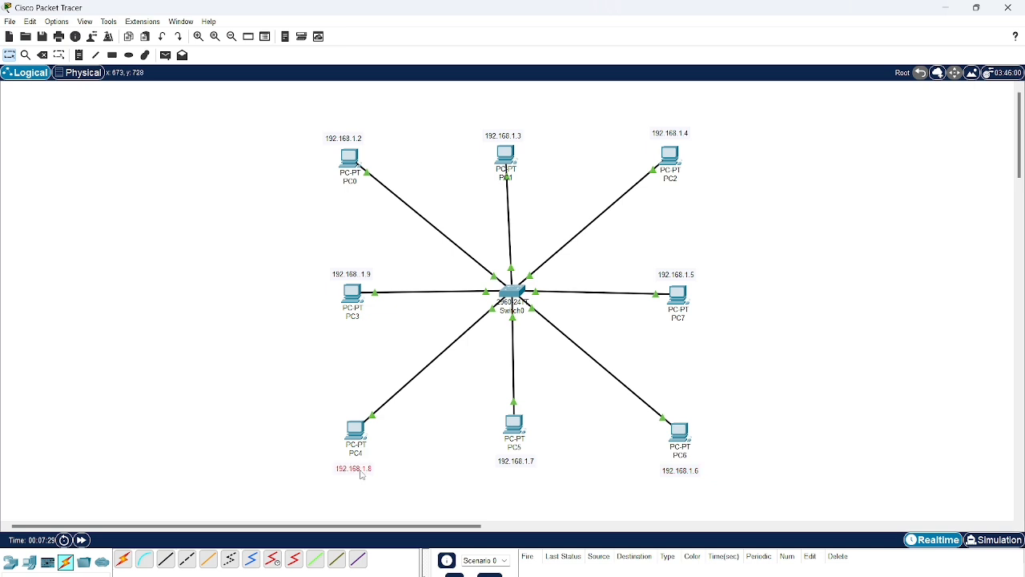
# Step: Assign PC0 the static IPv4 address 192.168.1.2 in its IP configuration and close its window
pyautogui.moveTo(346, 181)
pyautogui.click(352, 160)
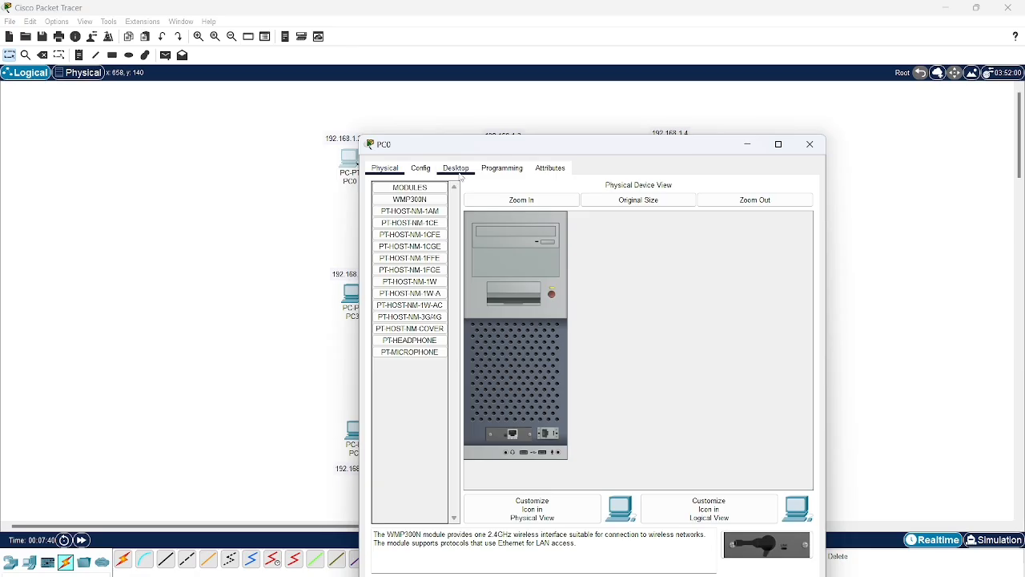
pyautogui.click(458, 169)
pyautogui.click(408, 230)
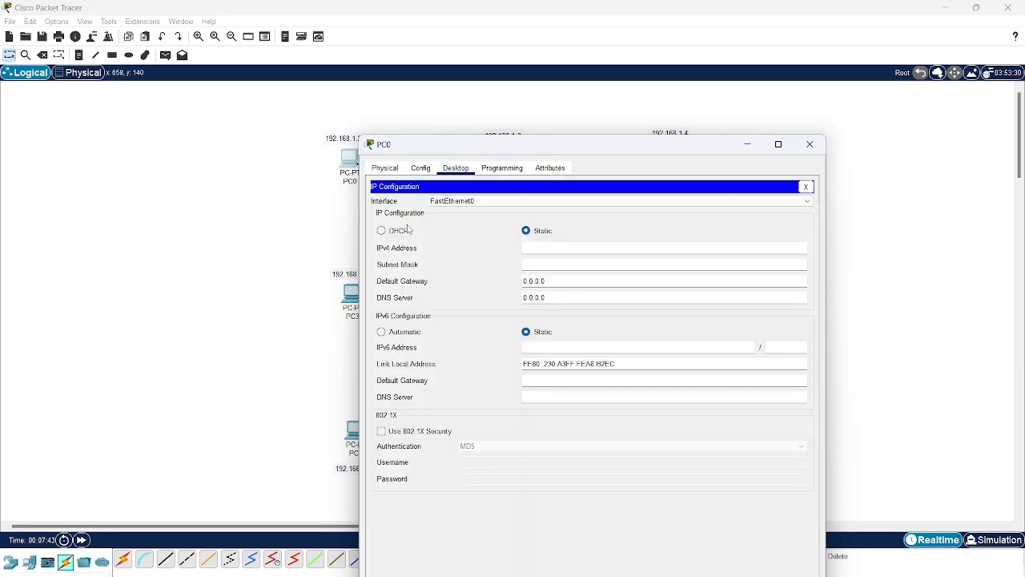
pyautogui.click(547, 246)
pyautogui.write('192.168.1.2')
pyautogui.click(811, 145)
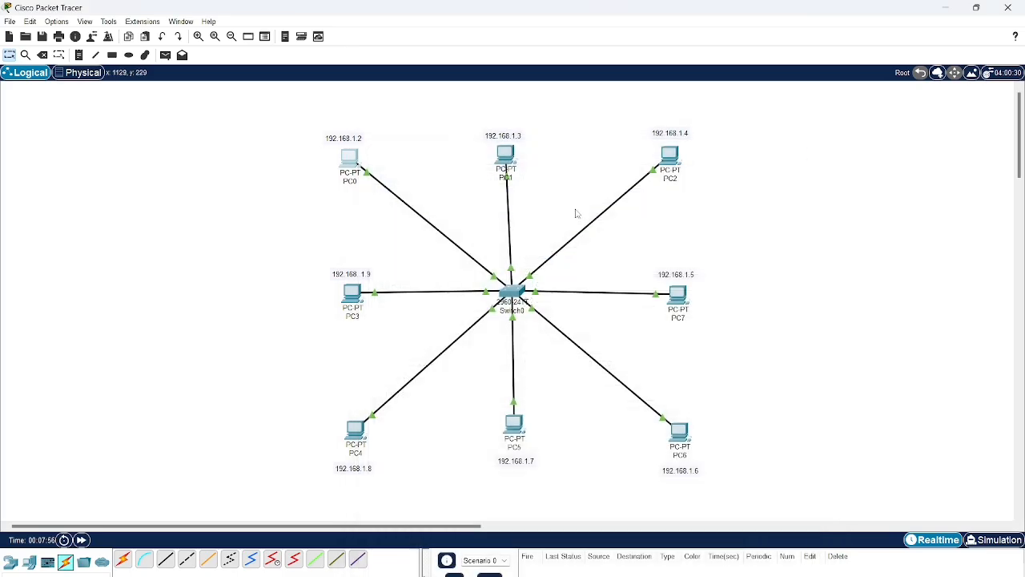
# Step: Assign PC1 the static IPv4 address 192.168.1.3 with subnet mask 255.255.255.0 and close its window
pyautogui.click(508, 157)
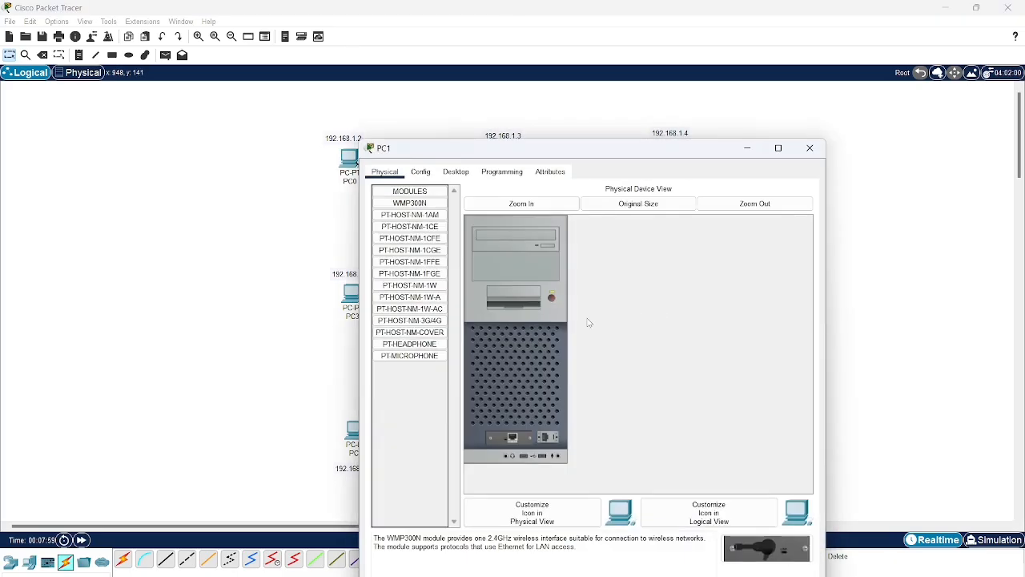
pyautogui.click(463, 172)
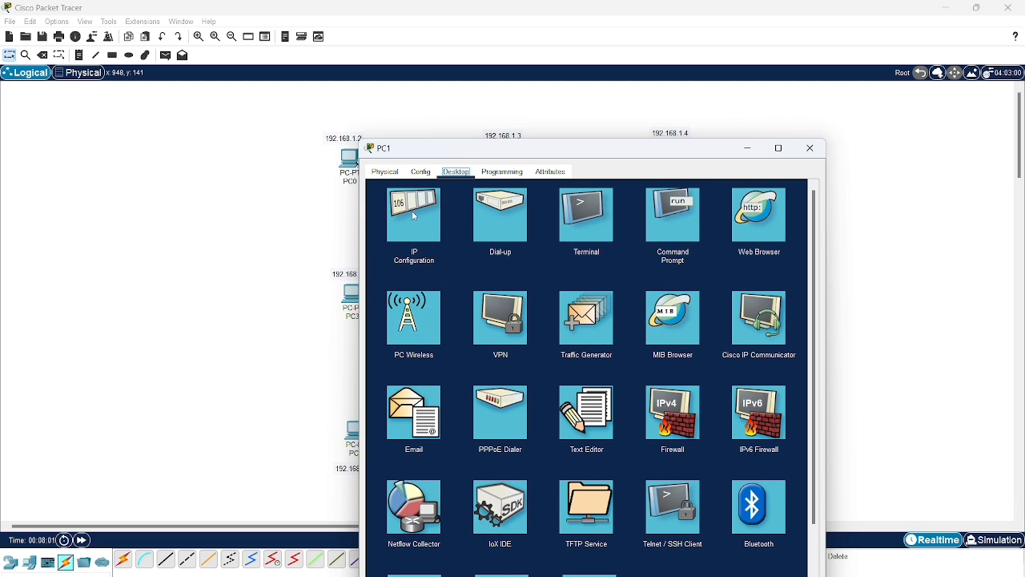
pyautogui.click(413, 217)
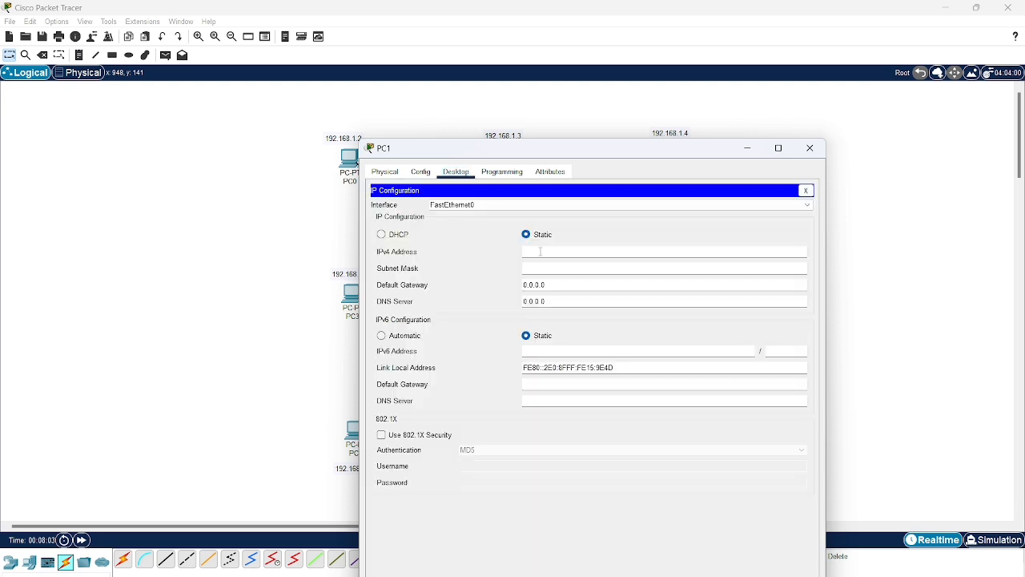
pyautogui.write('192.168.1.3')
pyautogui.press('Tab')
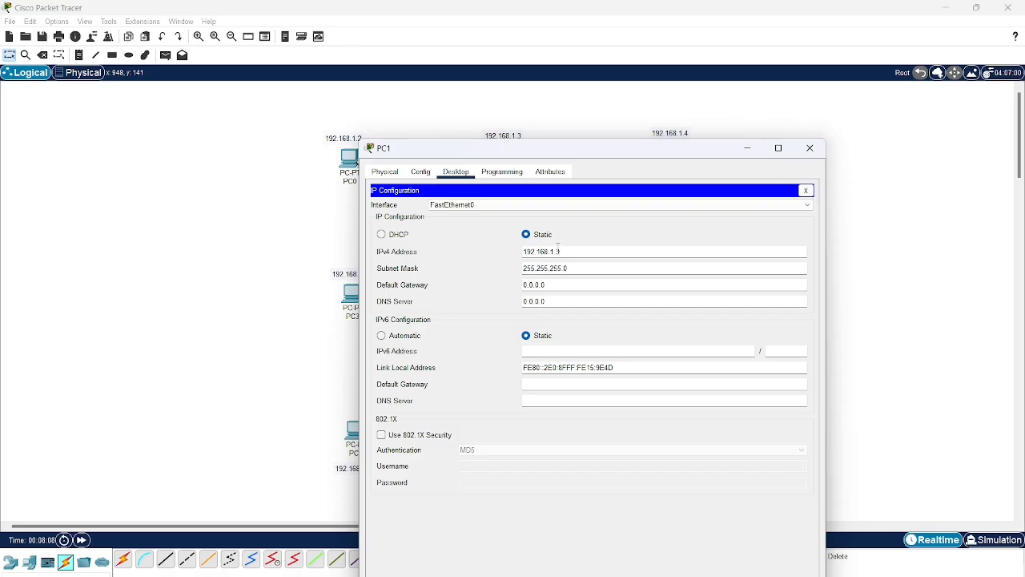
pyautogui.click(809, 147)
# Step: Assign PC2 the static IPv4 address 192.168.1.4 with subnet mask 255.255.255.0 and close its window
pyautogui.click(670, 160)
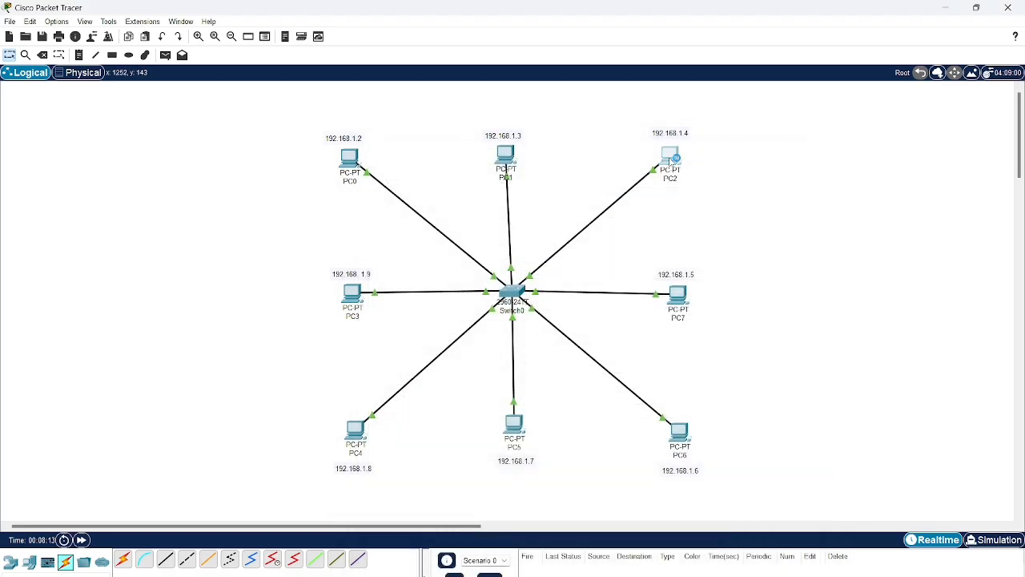
pyautogui.click(456, 168)
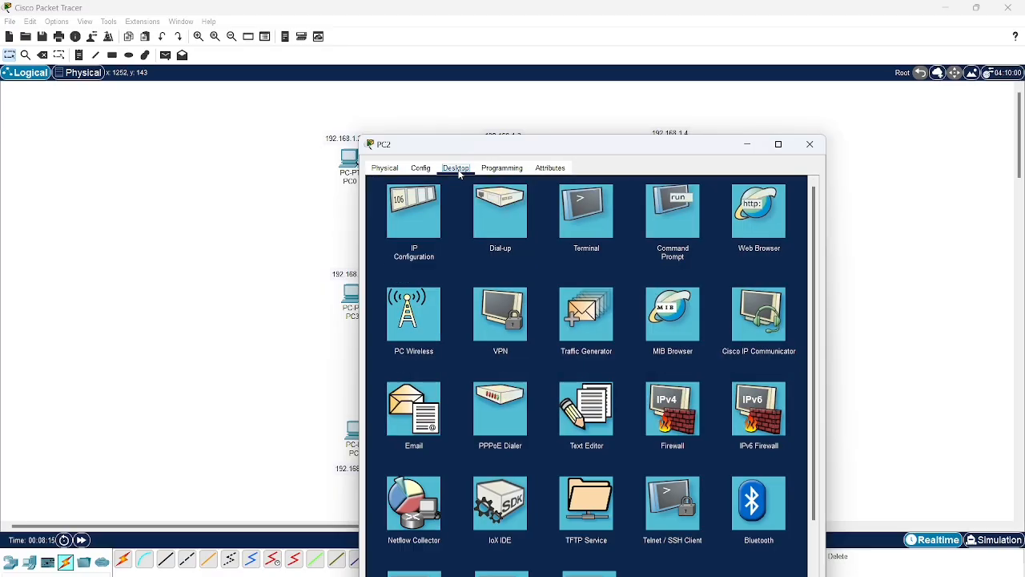
pyautogui.click(409, 205)
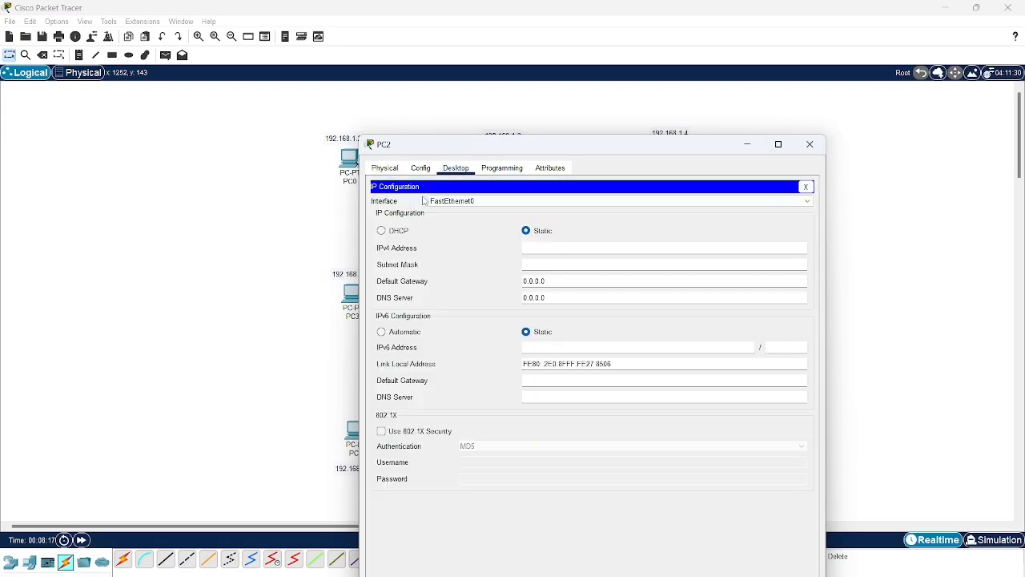
pyautogui.click(548, 249)
pyautogui.write('1')
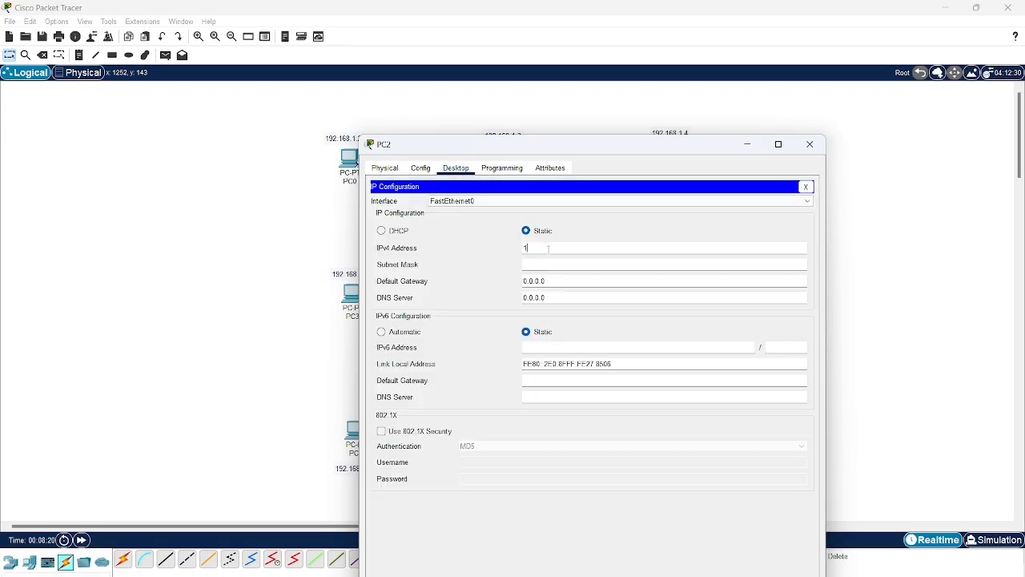
pyautogui.write('92.168.1.4')
pyautogui.press('Tab')
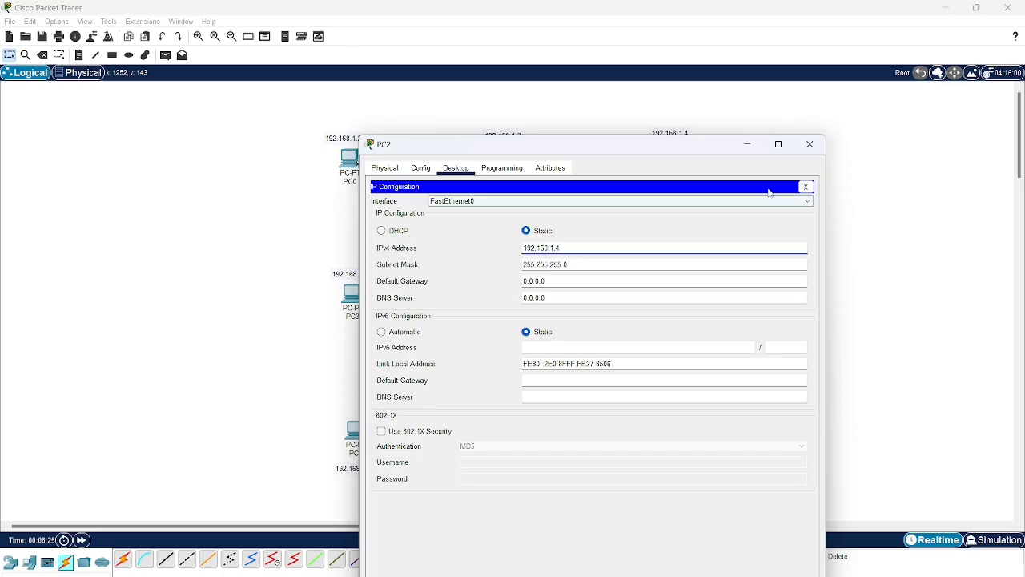
pyautogui.click(809, 144)
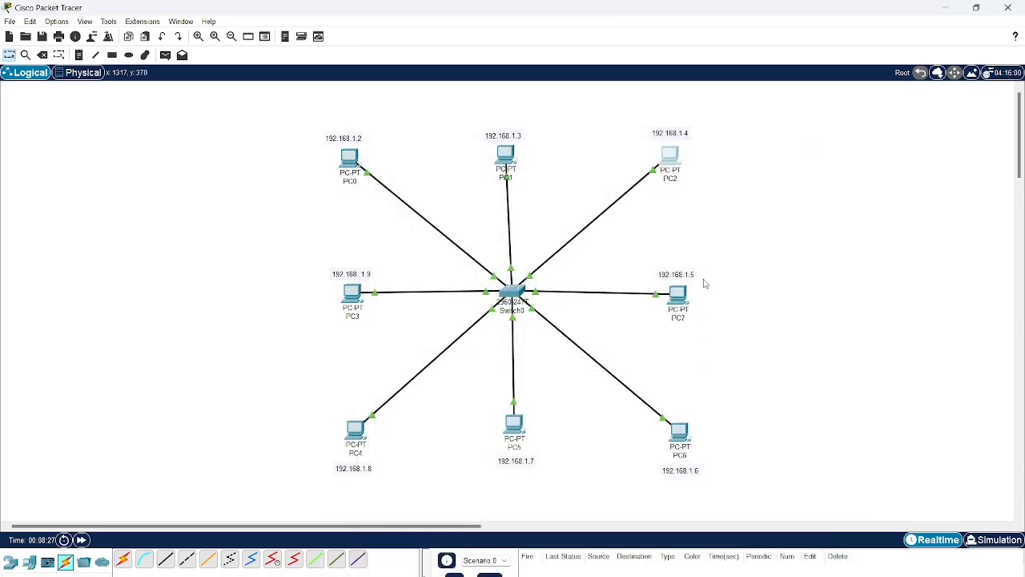
# Step: Set PC7's static IPv4 address to match its 192.168.1.5 note and close its window
pyautogui.click(681, 299)
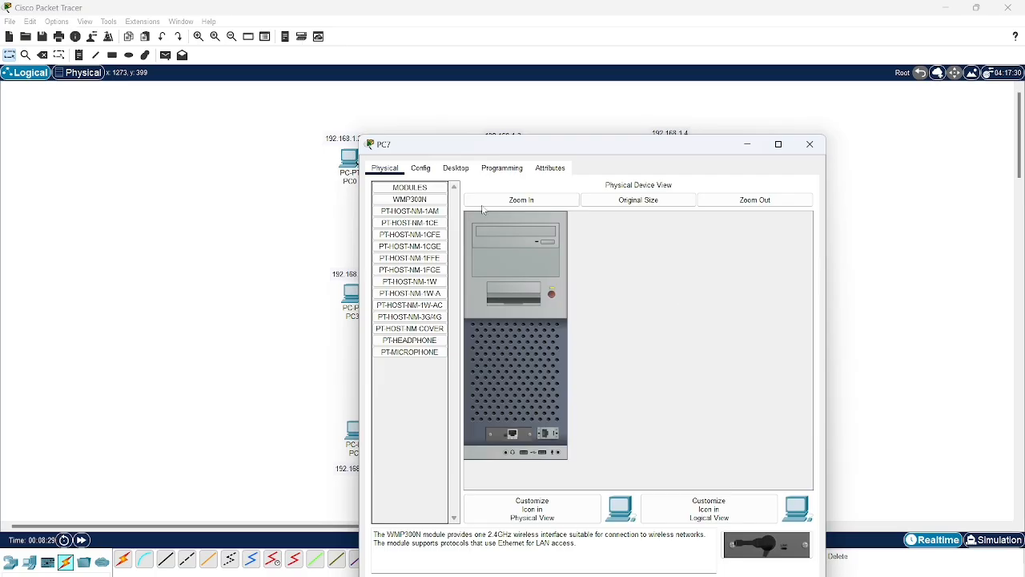
pyautogui.click(466, 170)
pyautogui.click(428, 202)
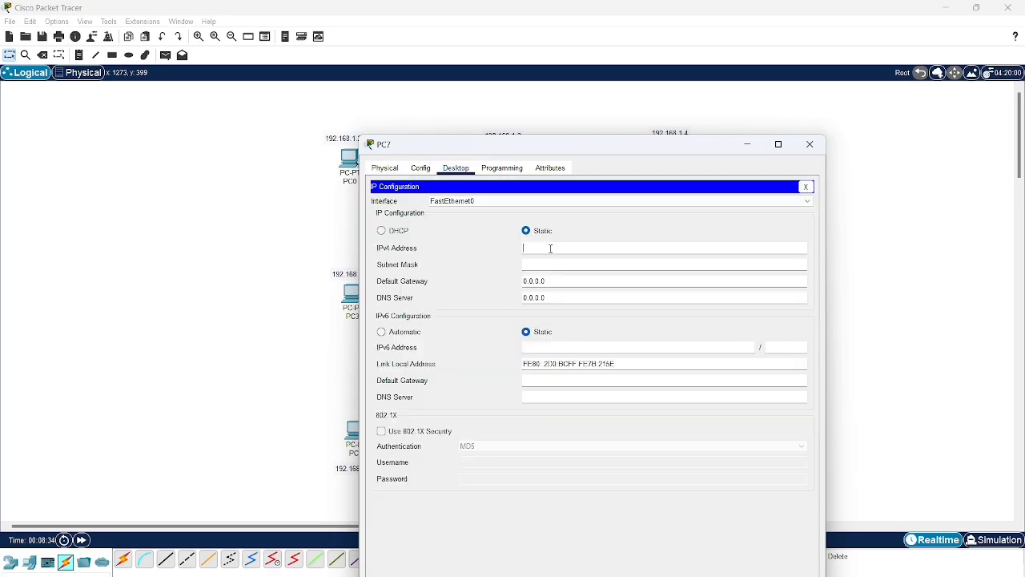
pyautogui.write('192.168.')
pyautogui.press('Tab')
pyautogui.press('BackSpace')
pyautogui.press('BackSpace')
pyautogui.press('BackSpace')
pyautogui.click(810, 145)
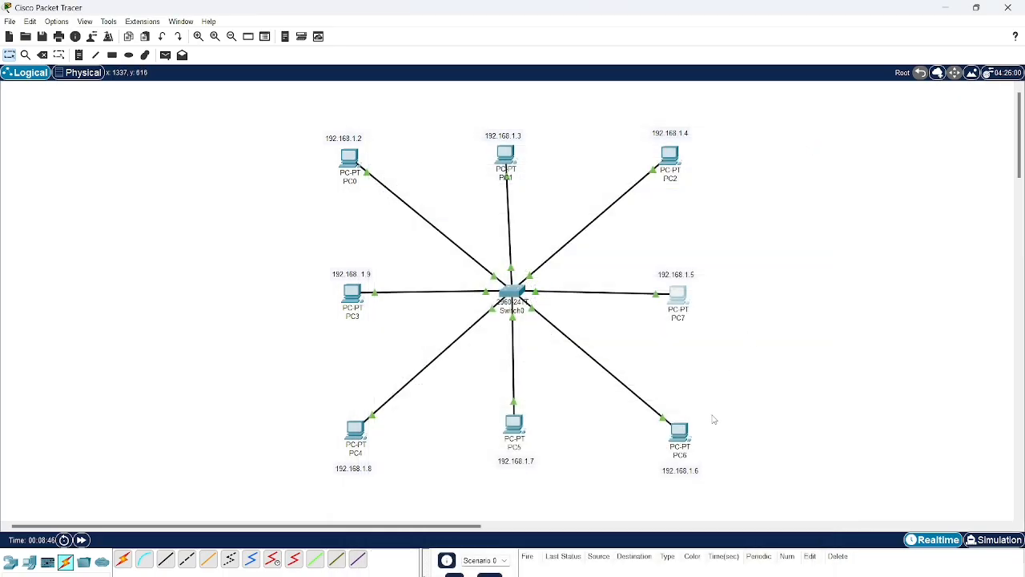
# Step: Assign PC6 the static IPv4 address 192.168.1.6 with subnet mask 255.255.255.0 and close its window
pyautogui.click(685, 438)
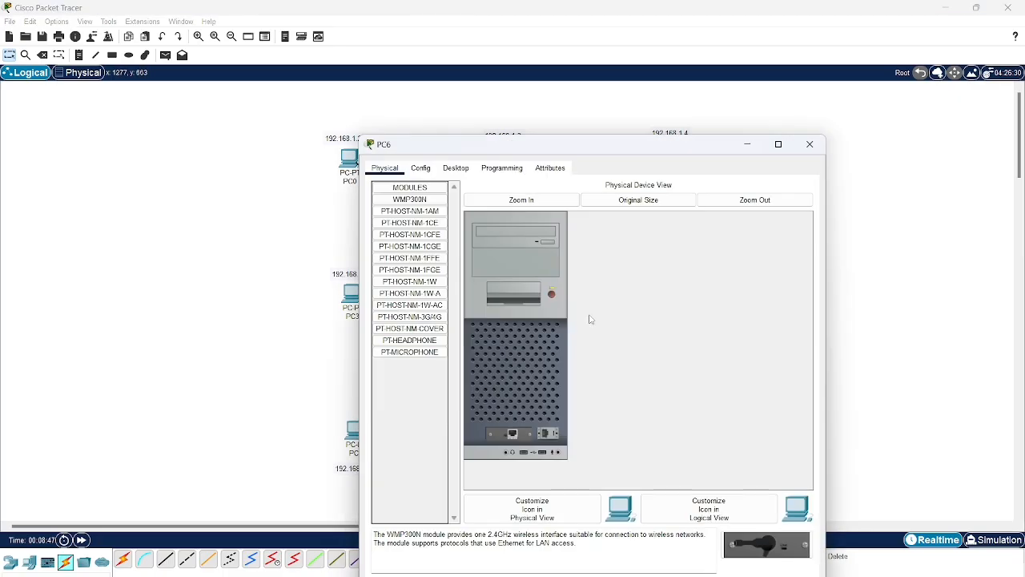
pyautogui.click(455, 168)
pyautogui.click(410, 216)
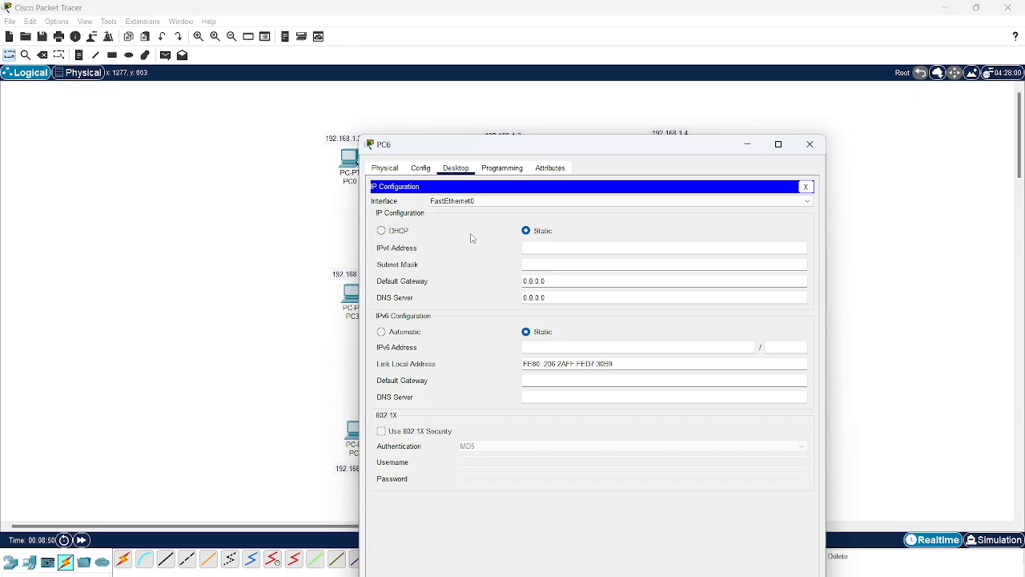
pyautogui.write('192.168.1.6')
pyautogui.press('Return')
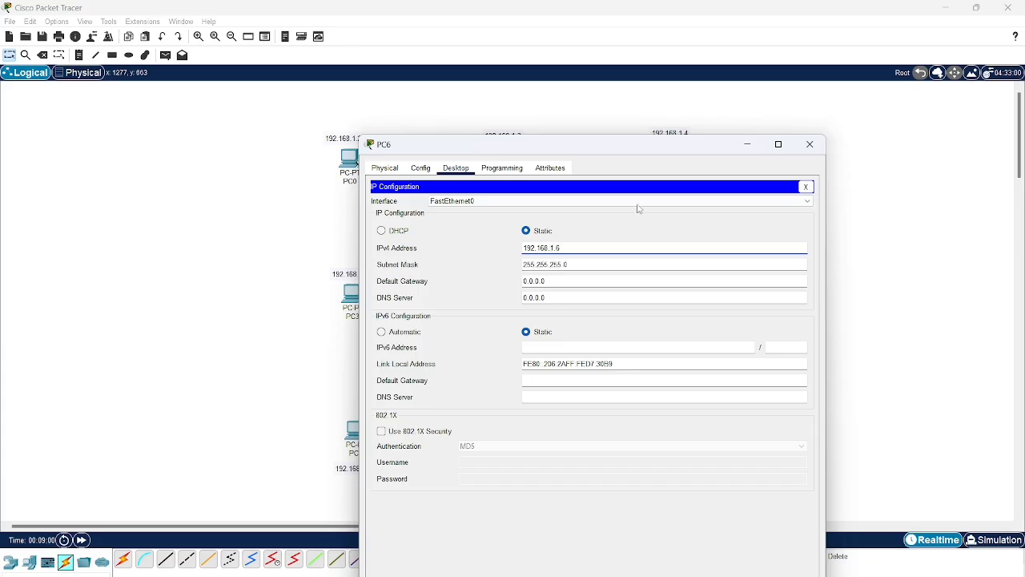
pyautogui.click(811, 143)
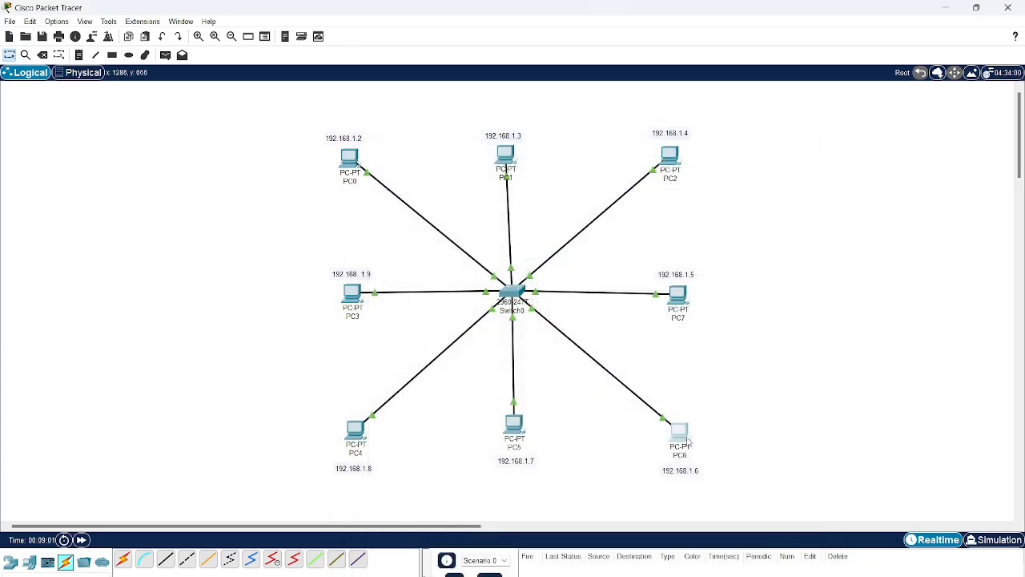
# Step: Assign PC5 the static IPv4 address 192.168.1.7 with subnet mask 255.255.255.0 and close its window
pyautogui.click(509, 419)
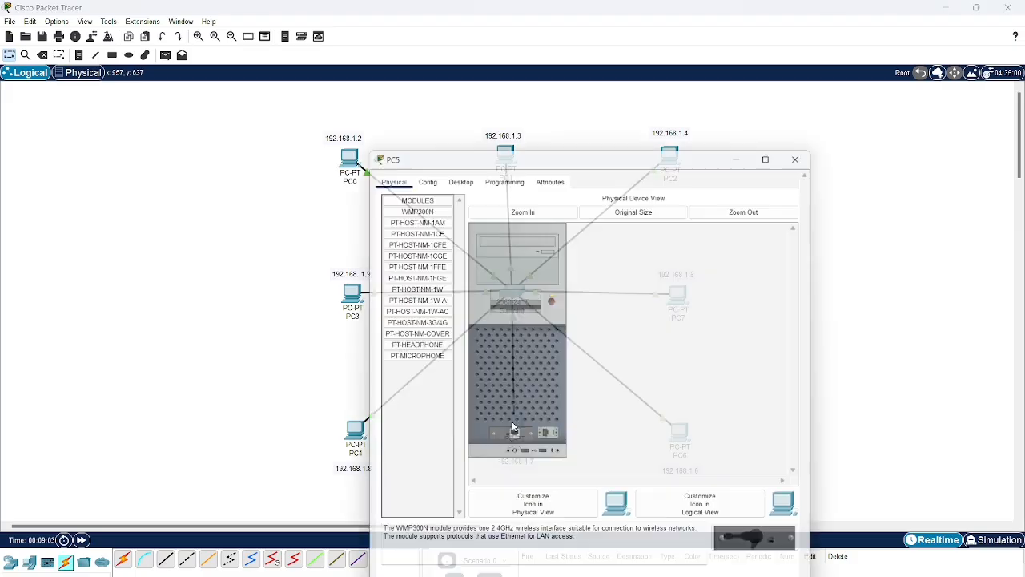
pyautogui.click(461, 170)
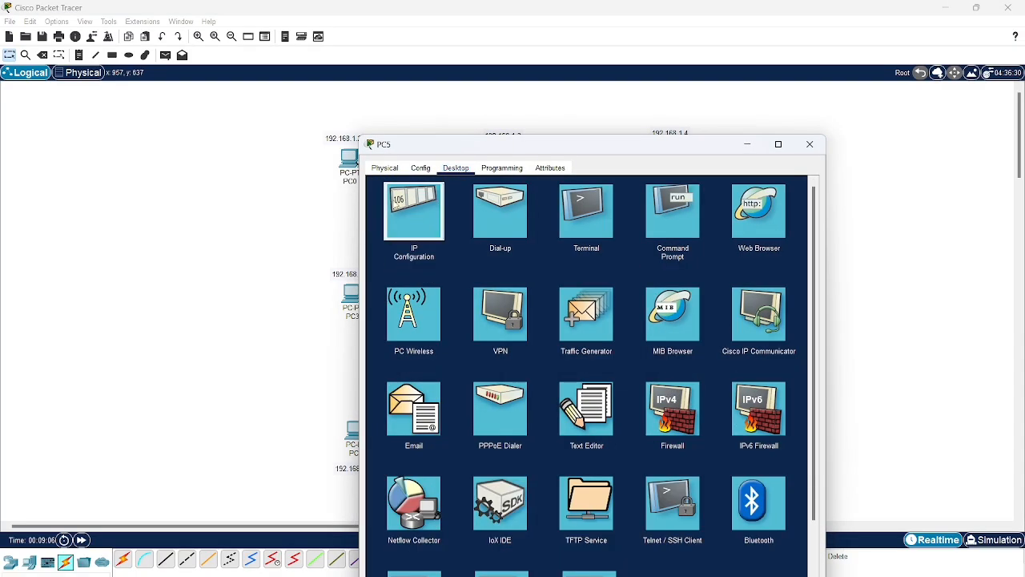
pyautogui.click(411, 206)
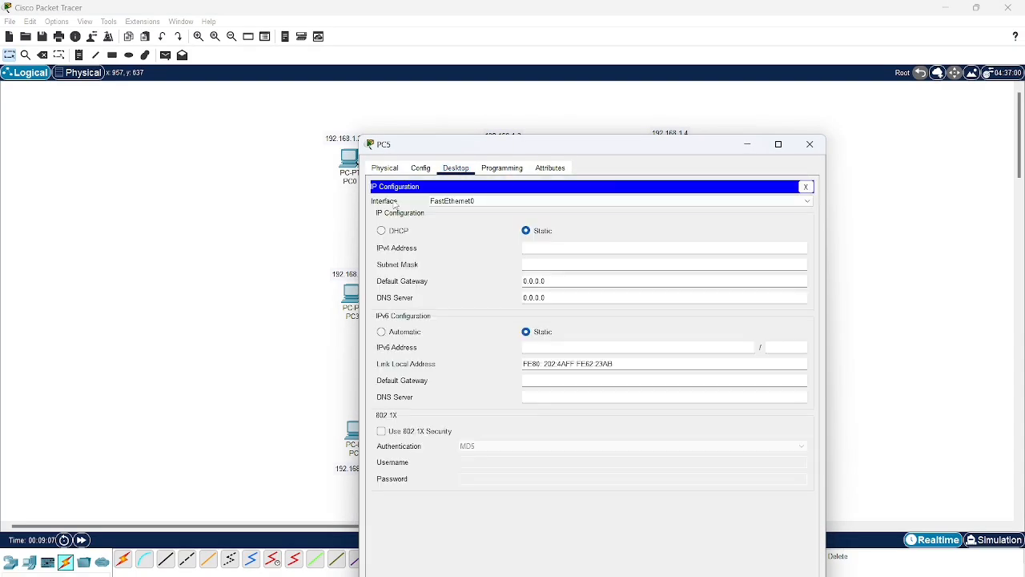
pyautogui.click(534, 247)
pyautogui.write('192.168.1.7')
pyautogui.press('Tab')
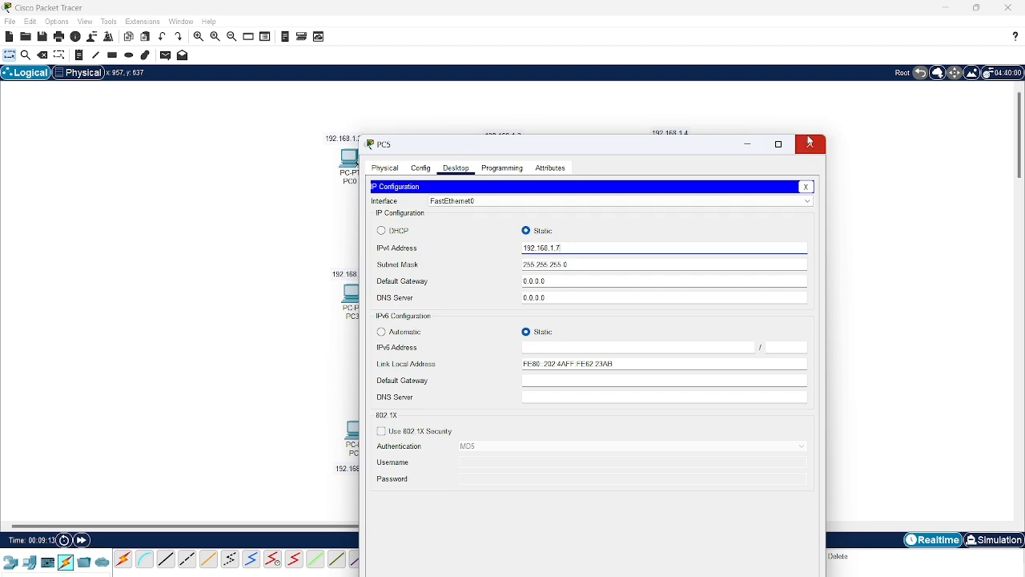
pyautogui.click(810, 144)
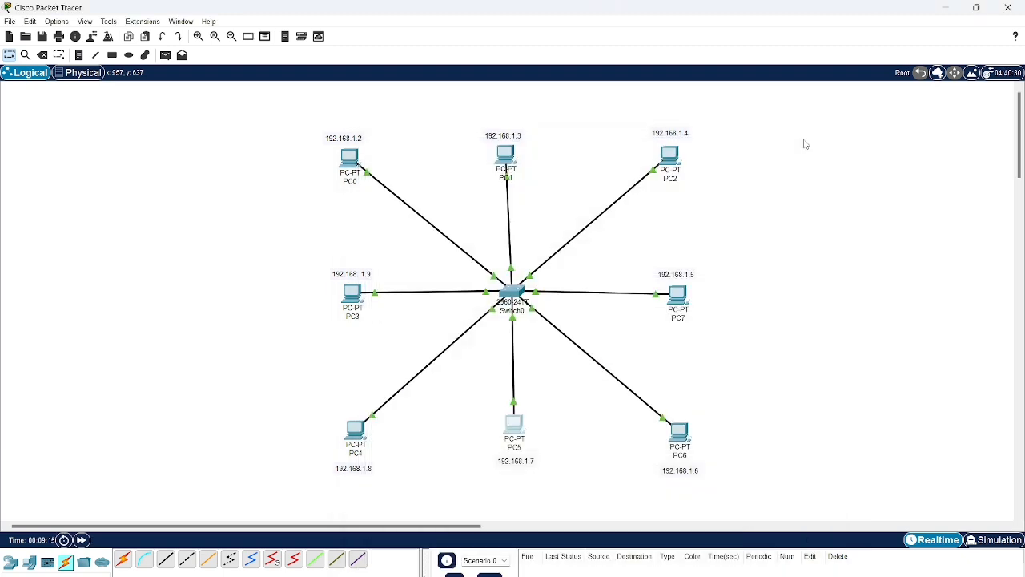
# Step: Assign PC4 the static IPv4 address 192.168.1.8 with subnet mask 255.255.255.0 and close its window
pyautogui.click(355, 432)
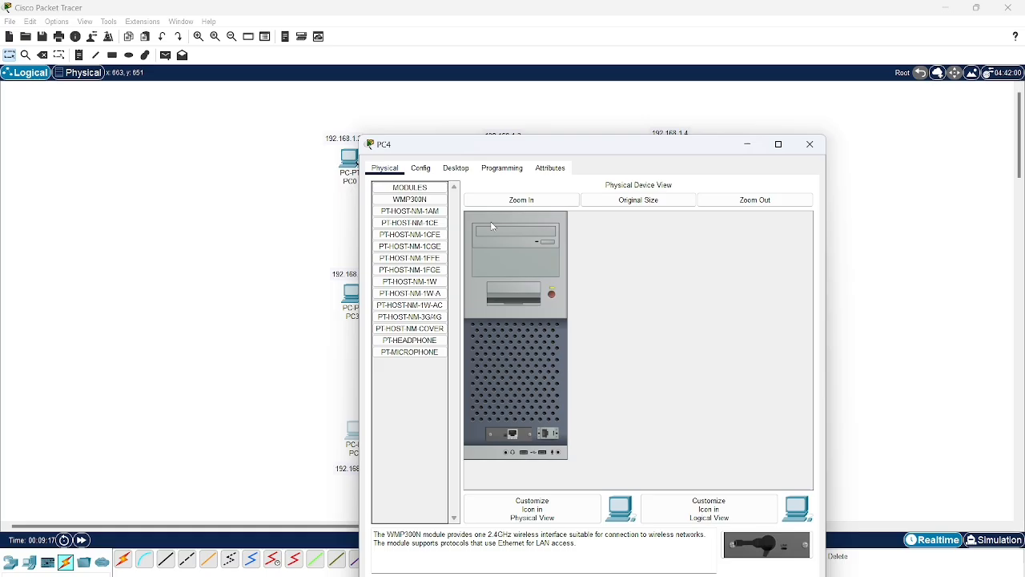
pyautogui.click(456, 168)
pyautogui.click(415, 203)
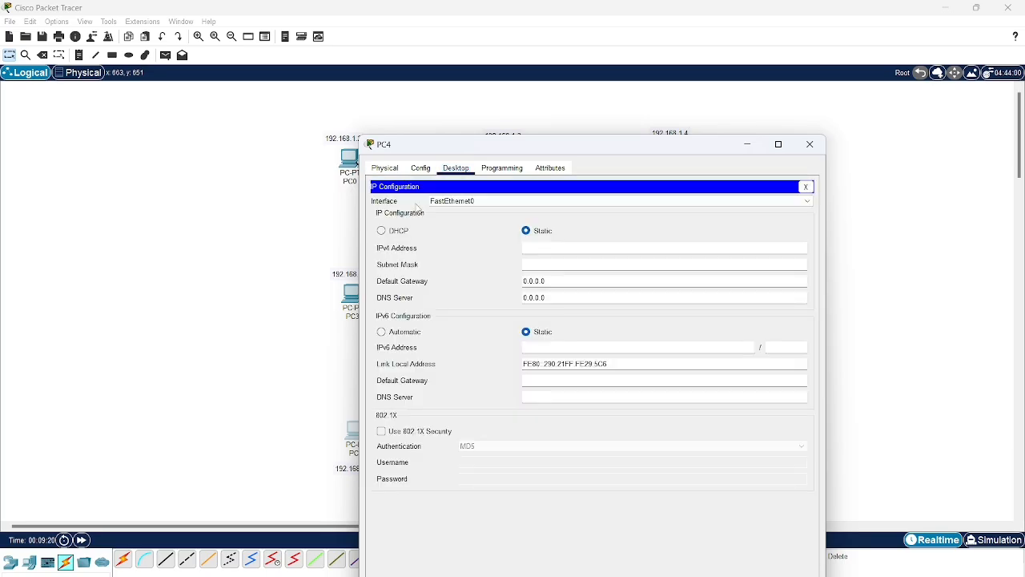
pyautogui.write('192.168.1.8')
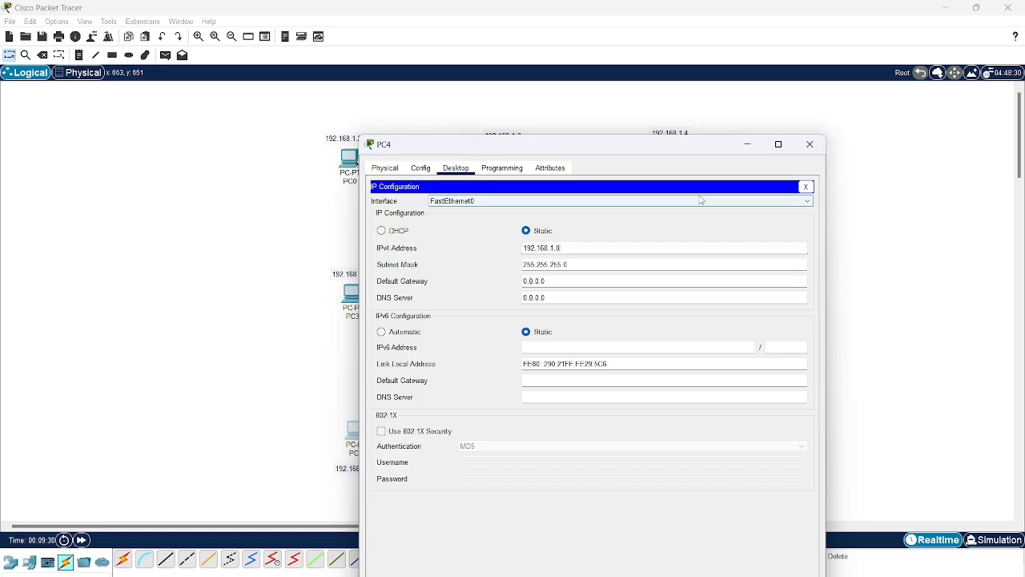
pyautogui.click(800, 148)
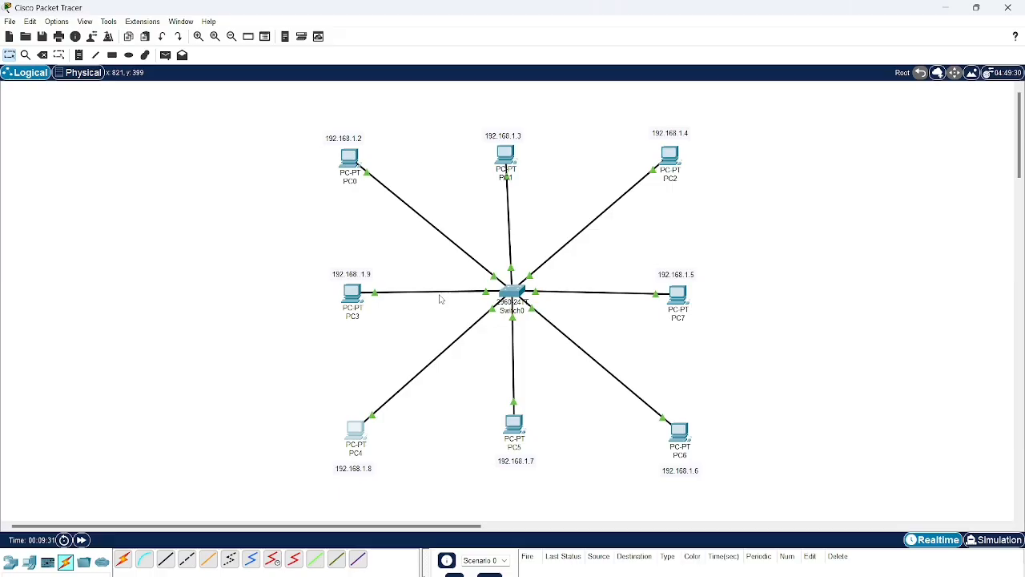
# Step: Assign PC3 the static IPv4 address 192.168.1.9 and close its configuration window
pyautogui.click(353, 293)
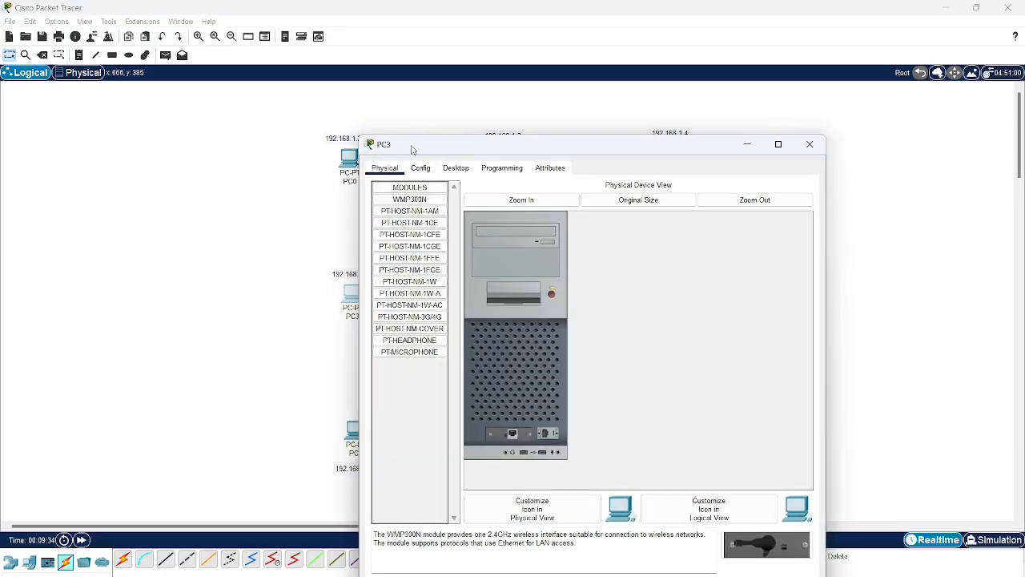
pyautogui.click(455, 168)
pyautogui.click(407, 196)
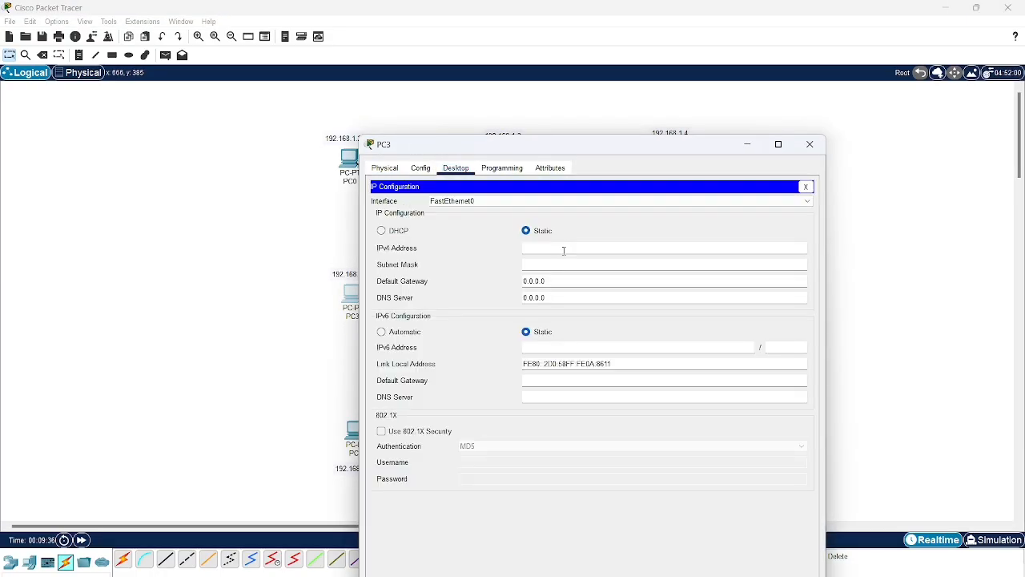
pyautogui.write('192.168.1.9')
pyautogui.click(810, 144)
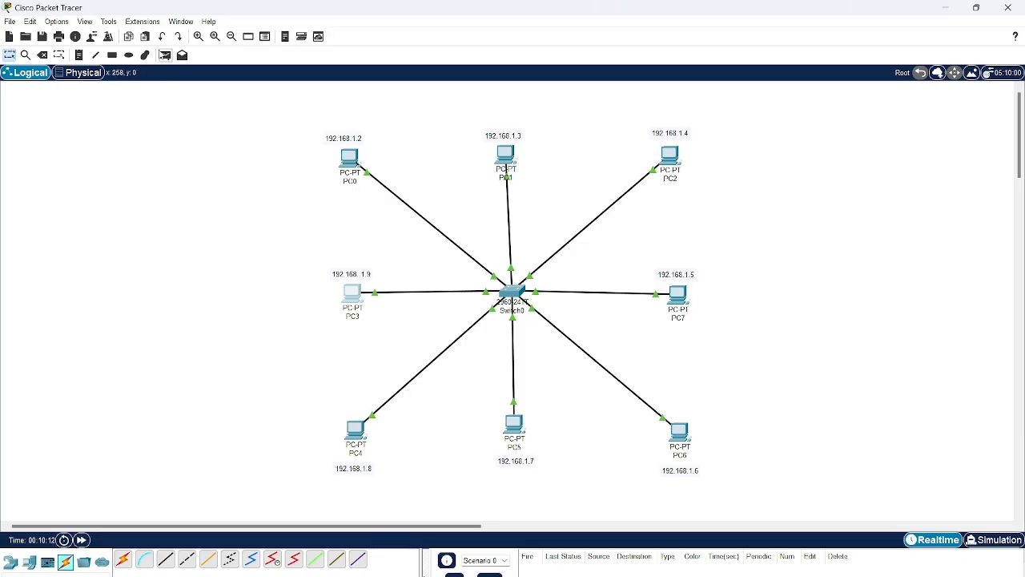
# Step: Send a simple PDU from PC0 to PC6 to test connectivity through the switch
pyautogui.click(165, 55)
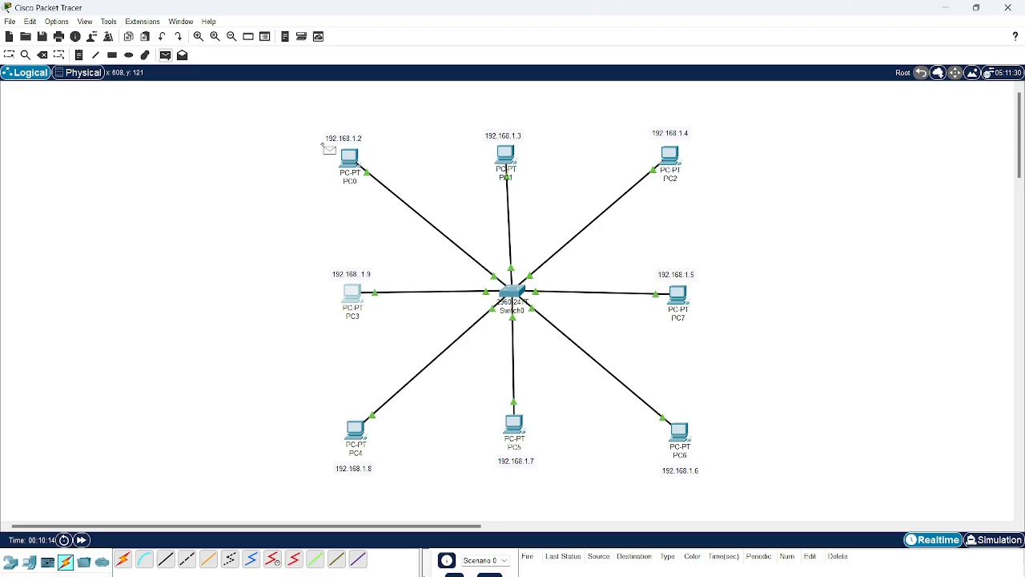
pyautogui.click(350, 157)
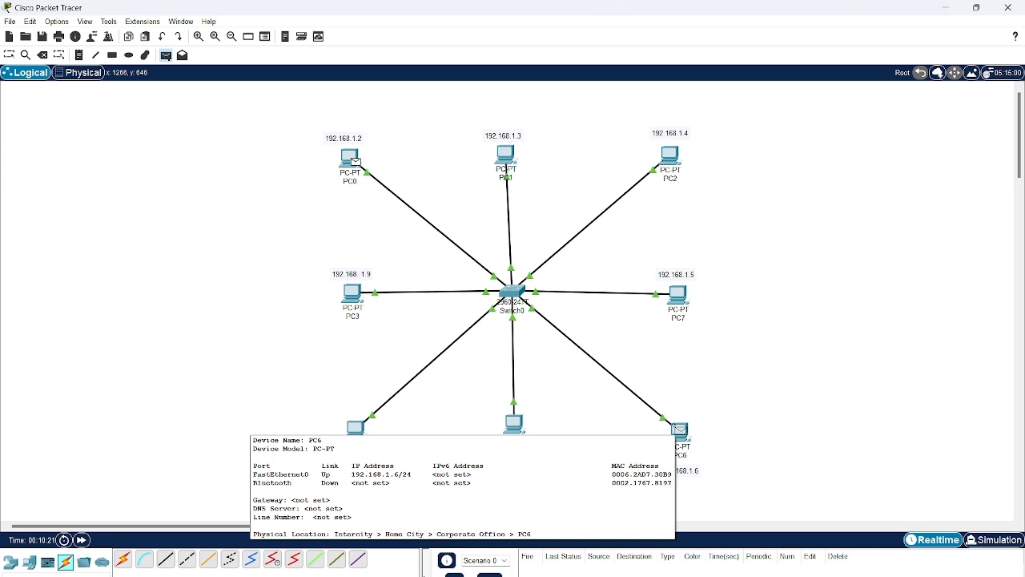
pyautogui.click(679, 429)
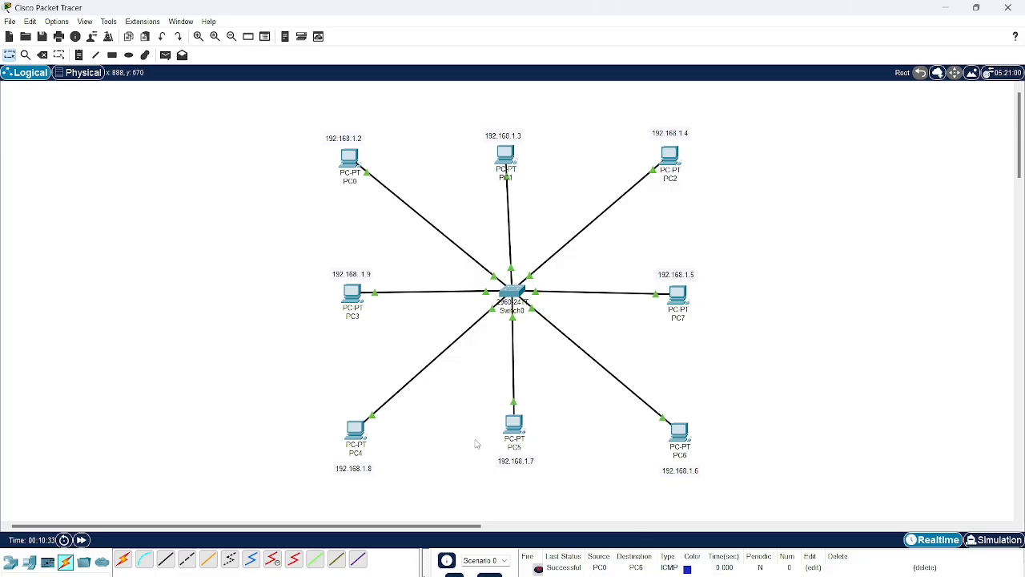
# Step: Switch to Simulation mode, slow down the playback speed and play the PC0-to-PC6 packet's path
pyautogui.click(974, 542)
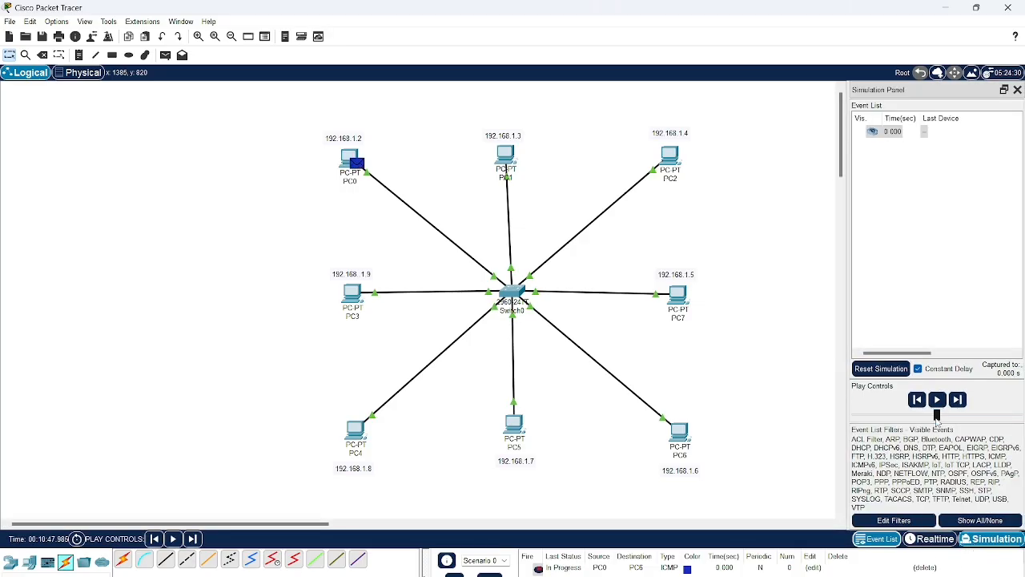
pyautogui.moveTo(939, 417); pyautogui.dragTo(918, 414)
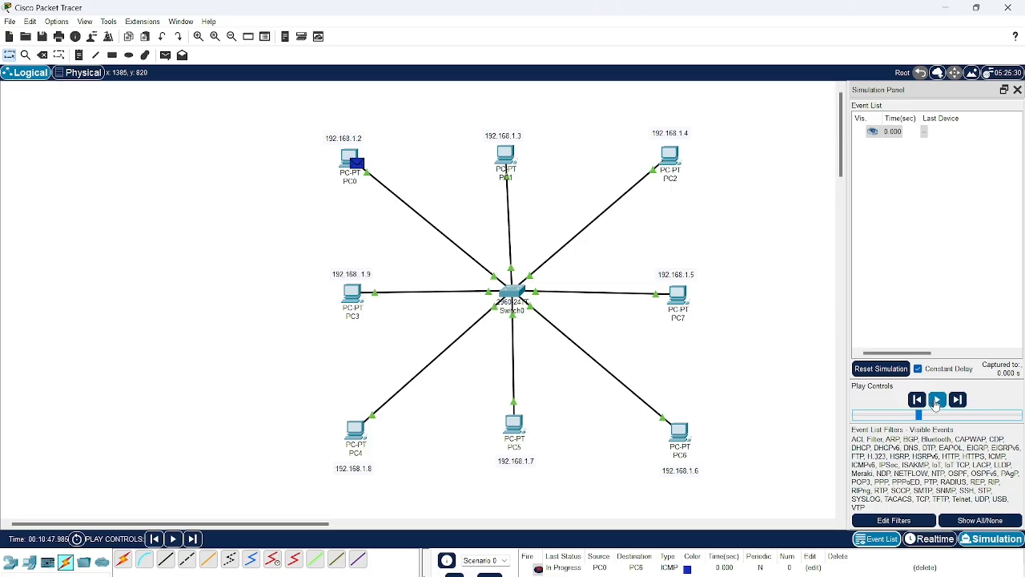
pyautogui.click(936, 400)
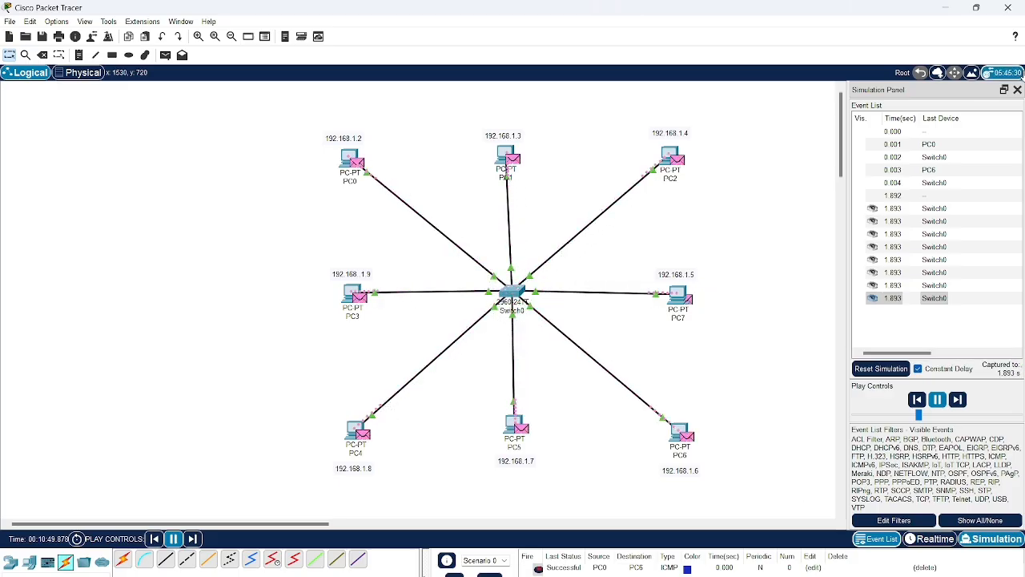
# Step: Close the simulation panel and delete the PC0-to-PC6 PDU from the scenario
pyautogui.click(1017, 90)
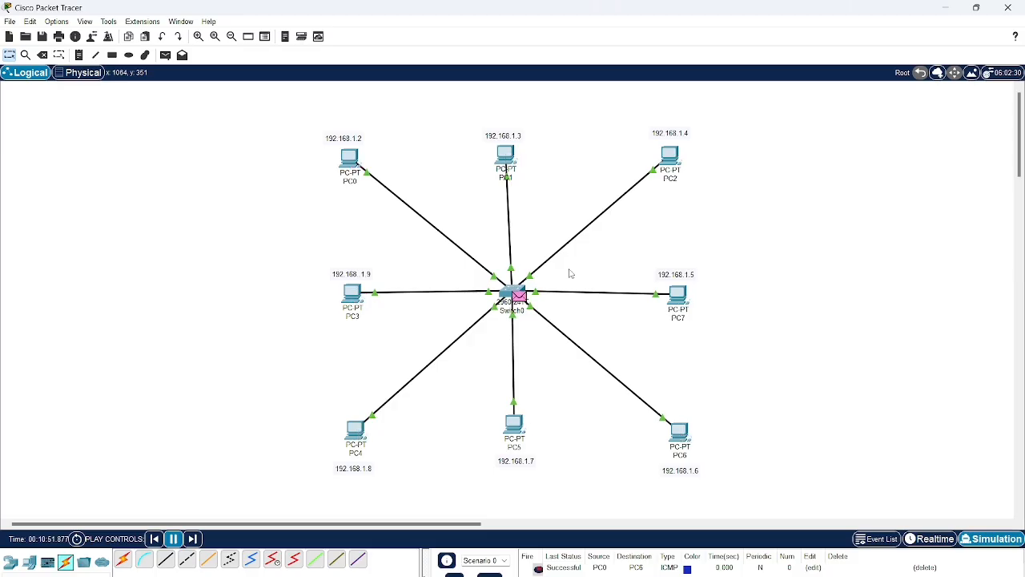
pyautogui.click(929, 569)
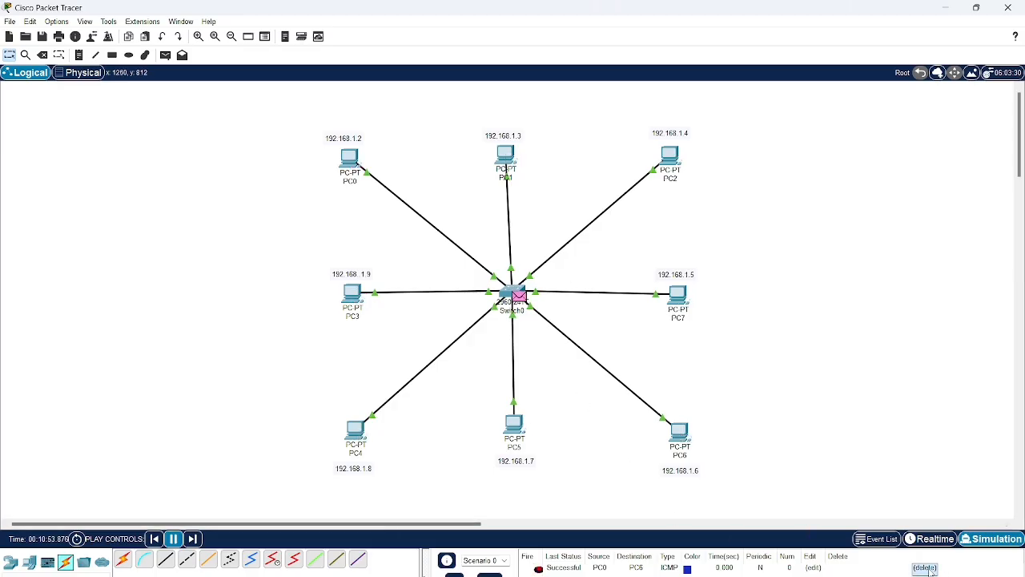